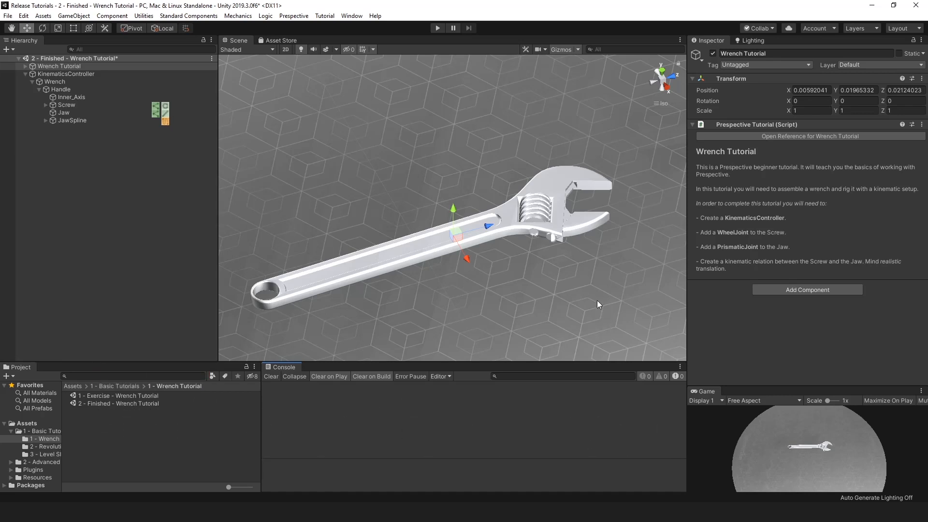
Step: Slide the jaw of the finished wrench along its prismatic joint to try out the kinematic motion
{"action": "scroll", "coordinate": [574, 234], "scroll_direction": "up", "scroll_amount": 2}
{"action": "middle_click_drag", "start_coordinate": [587, 257], "coordinate": [471, 271]}
{"action": "scroll", "coordinate": [477, 263], "scroll_direction": "up", "scroll_amount": 4}
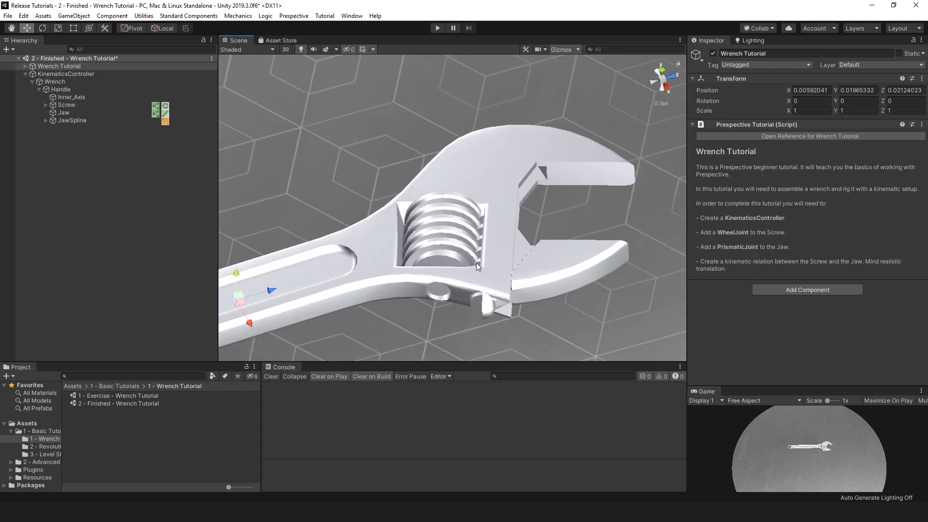
{"action": "left_click_drag", "start_coordinate": [432, 172], "coordinate": [399, 229], "text": "alt"}
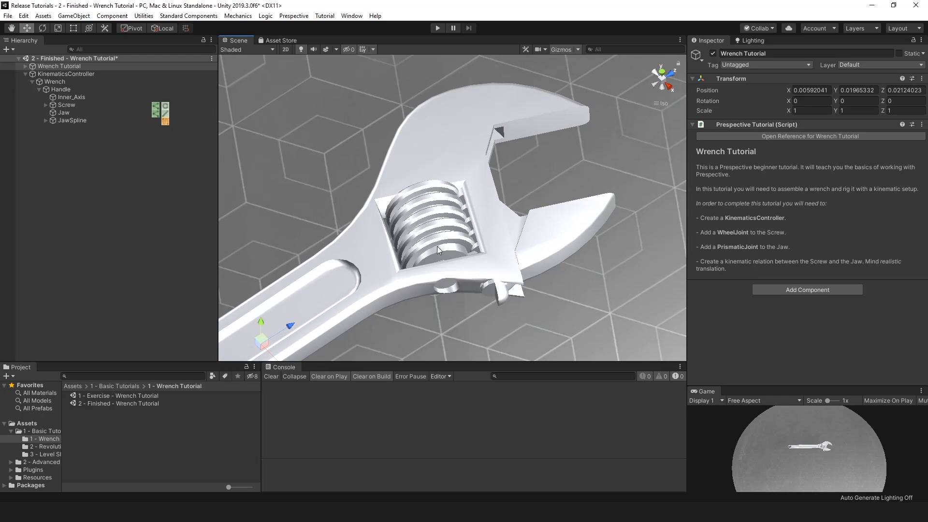
{"action": "left_click", "coordinate": [572, 235]}
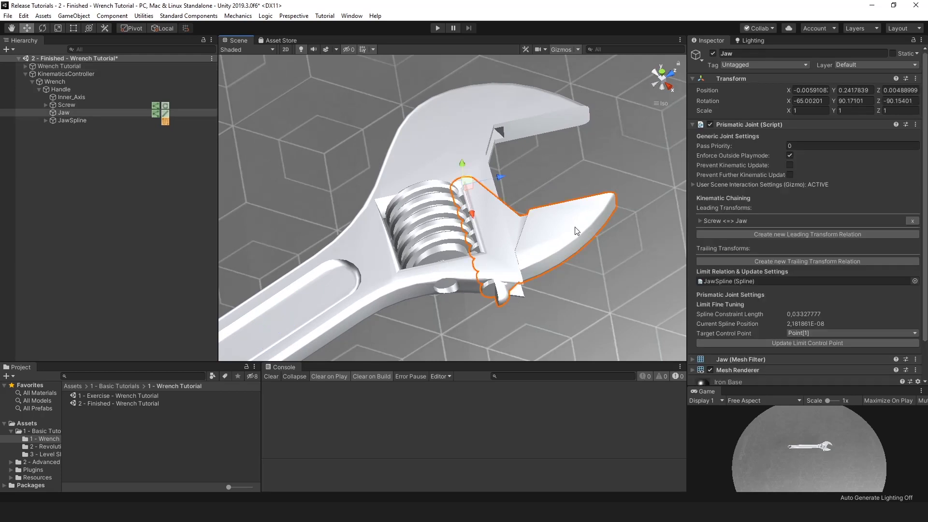
{"action": "left_click_drag", "start_coordinate": [563, 242], "coordinate": [541, 272], "text": "alt"}
{"action": "scroll", "coordinate": [537, 272], "scroll_direction": "up", "scroll_amount": 6}
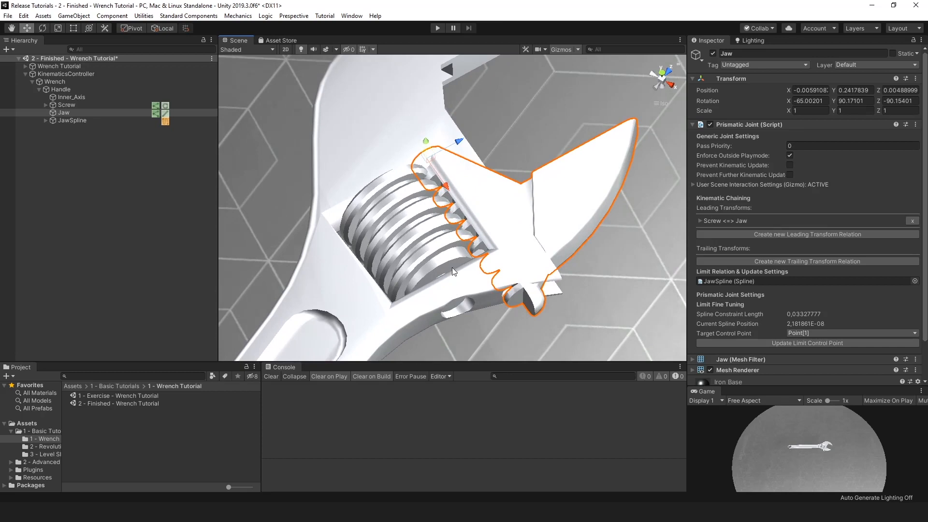
{"action": "left_click_drag", "start_coordinate": [448, 190], "coordinate": [403, 172]}
Step: Rotate the Screw object of the finished wrench about its axis to try out its link with the jaw
{"action": "left_click", "coordinate": [401, 176]}
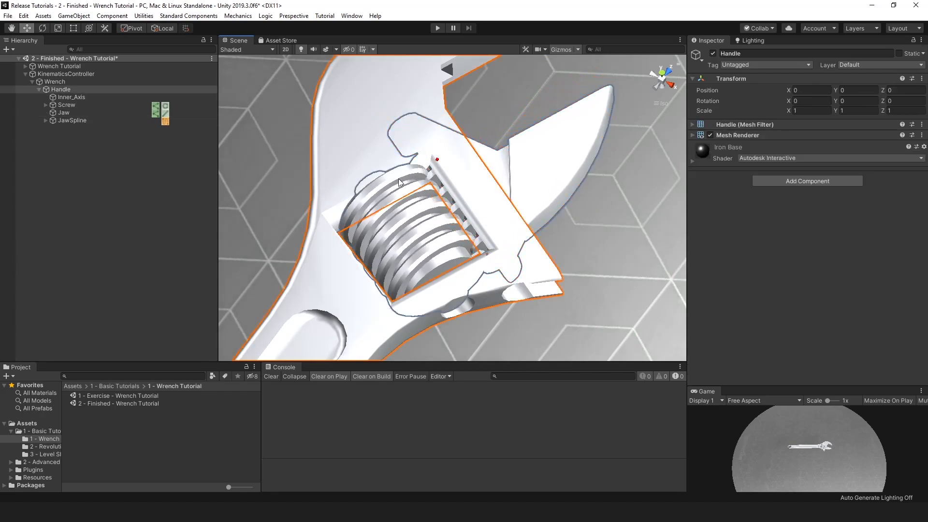
{"action": "left_click", "coordinate": [399, 180]}
{"action": "left_click", "coordinate": [70, 104]}
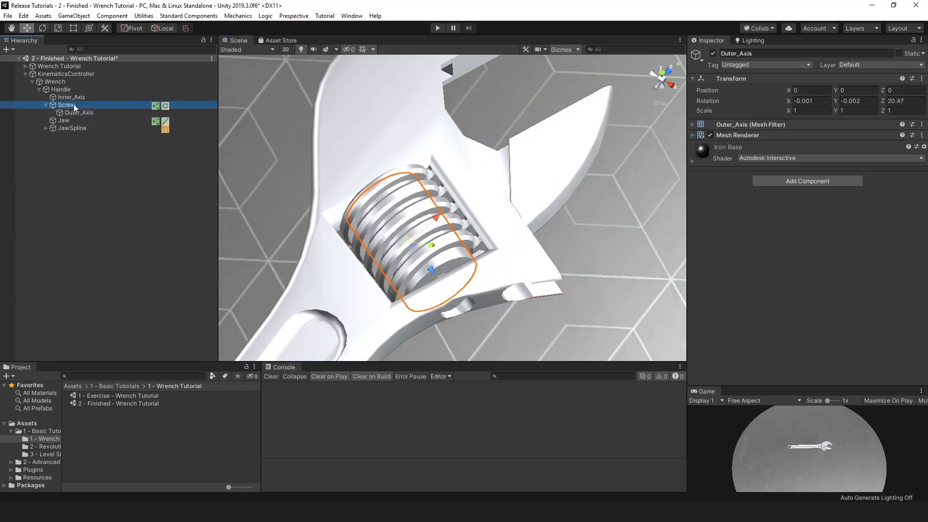
{"action": "key", "text": "e"}
{"action": "left_click_drag", "start_coordinate": [416, 225], "coordinate": [237, 274]}
{"action": "scroll", "coordinate": [463, 241], "scroll_direction": "down", "scroll_amount": 6}
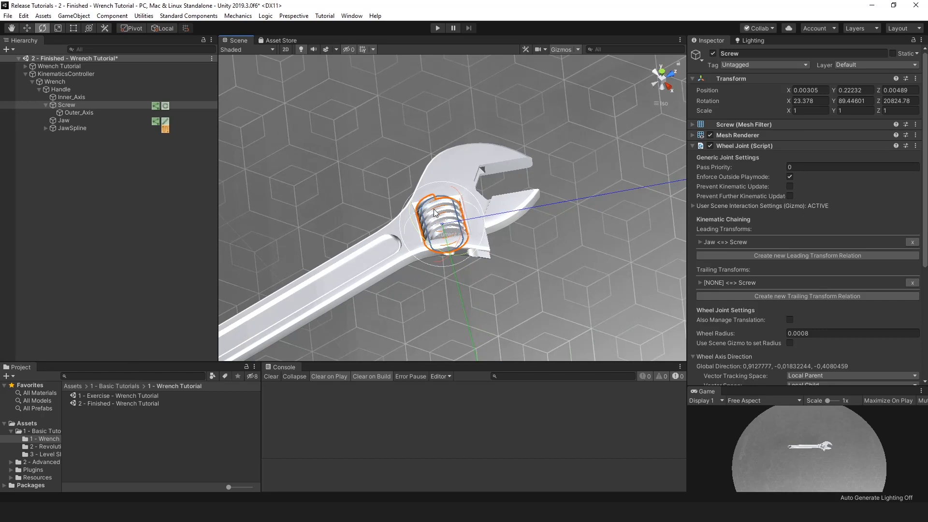
Step: Open the 1 - Exercise - Wrench Tutorial scene without saving the finished scene, and expand the Wrench hierarchy down to the Screw's child
{"action": "double_click", "coordinate": [135, 395]}
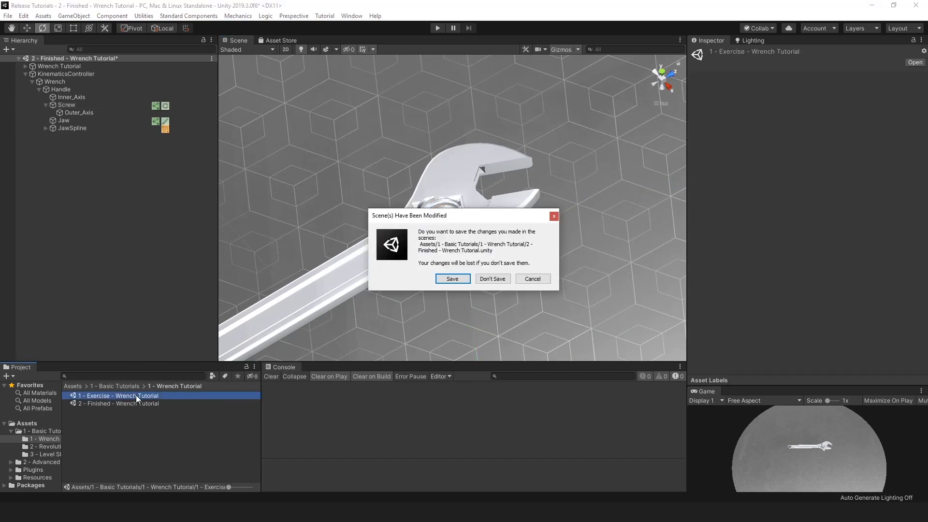
{"action": "left_click", "coordinate": [496, 277]}
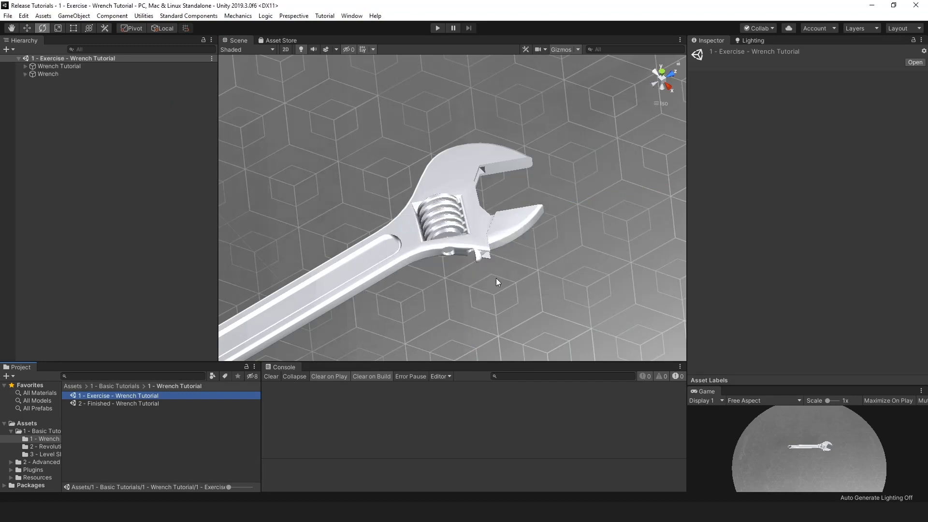
{"action": "left_click", "coordinate": [25, 74]}
{"action": "left_click", "coordinate": [33, 82]}
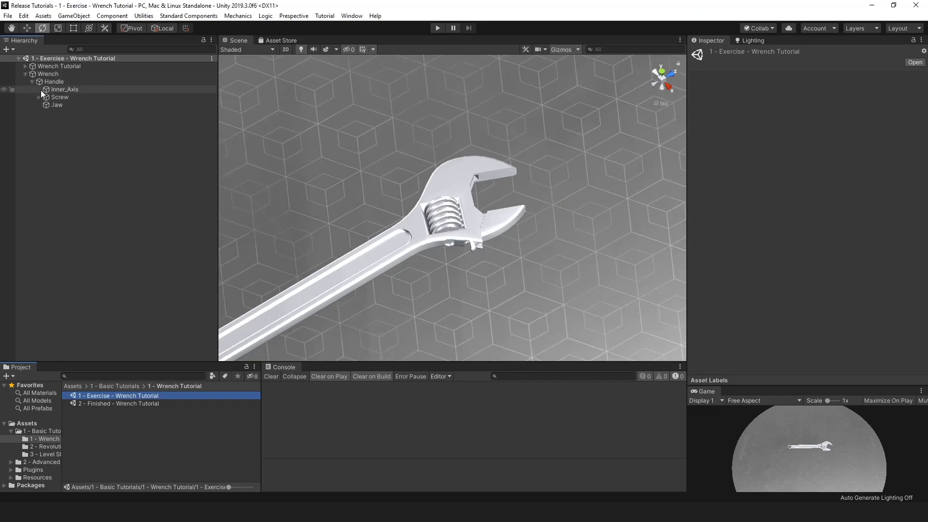
{"action": "left_click", "coordinate": [53, 105]}
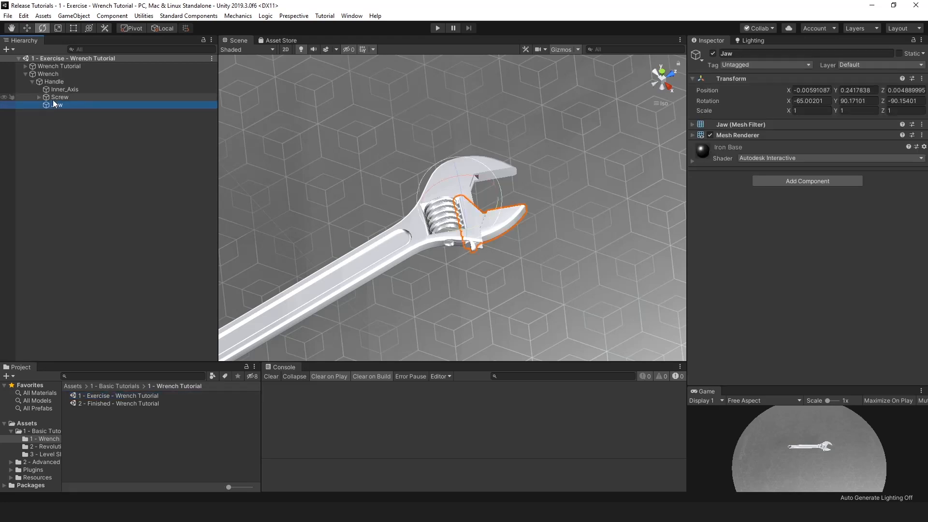
{"action": "left_click", "coordinate": [57, 96]}
{"action": "left_click", "coordinate": [39, 98]}
{"action": "right_click_drag", "start_coordinate": [408, 211], "coordinate": [368, 204]}
{"action": "middle_click_drag", "start_coordinate": [367, 204], "coordinate": [442, 189]}
{"action": "right_click_drag", "start_coordinate": [442, 189], "coordinate": [463, 183]}
{"action": "middle_click_drag", "start_coordinate": [444, 178], "coordinate": [481, 175]}
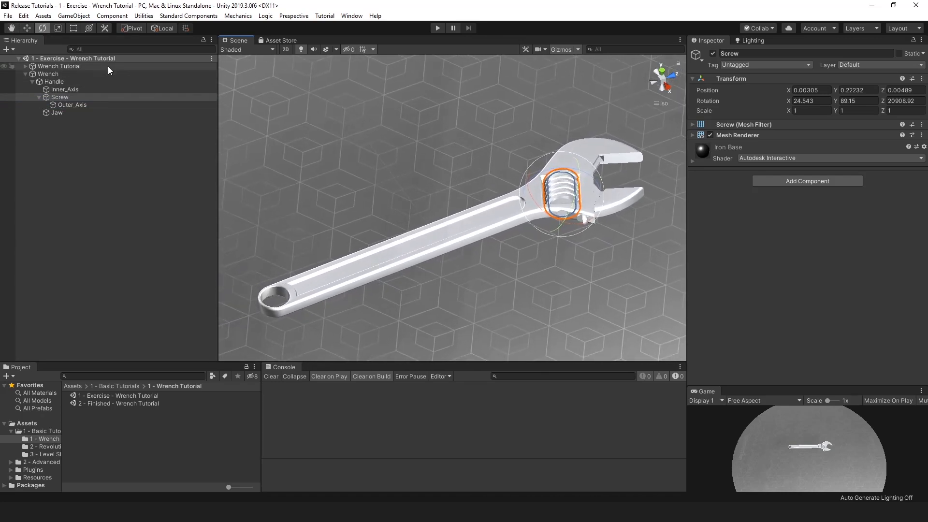
Step: Review the Wrench Tutorial instructions and its Kinematics Controller, Wheel Joint and Prismatic Joint entries, and examine the wrench head
{"action": "left_click", "coordinate": [24, 66]}
{"action": "left_click", "coordinate": [50, 64]}
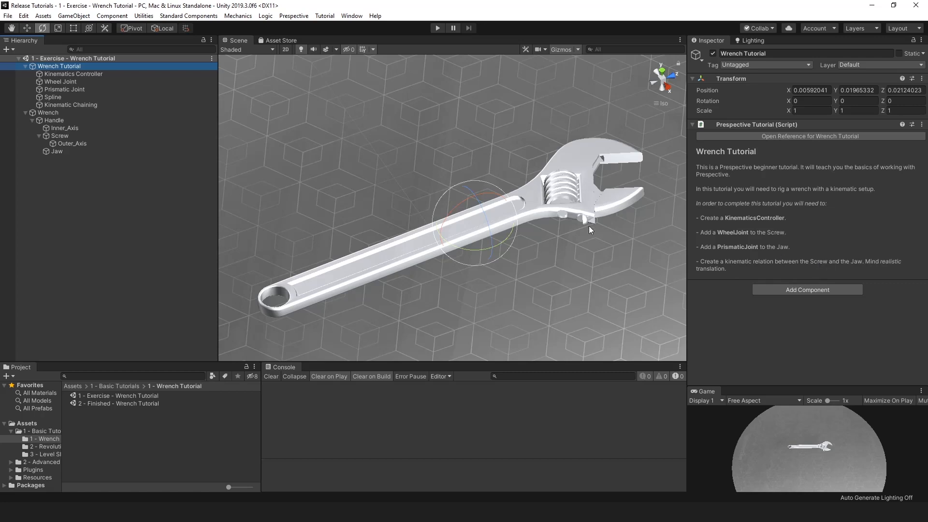
{"action": "left_click_drag", "start_coordinate": [588, 225], "coordinate": [661, 229], "text": "alt"}
{"action": "scroll", "coordinate": [506, 221], "scroll_direction": "up", "scroll_amount": 6}
{"action": "scroll", "coordinate": [516, 196], "scroll_direction": "up", "scroll_amount": 8}
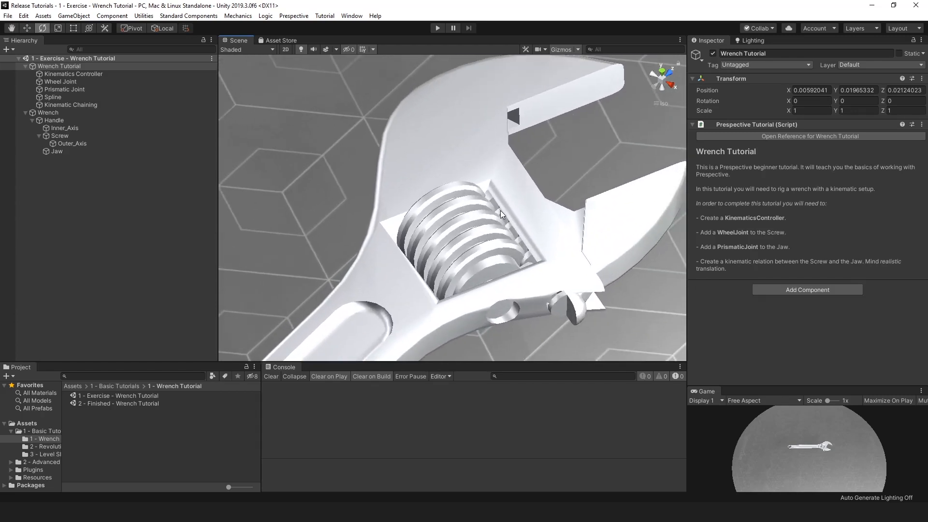
{"action": "scroll", "coordinate": [479, 213], "scroll_direction": "down", "scroll_amount": 5}
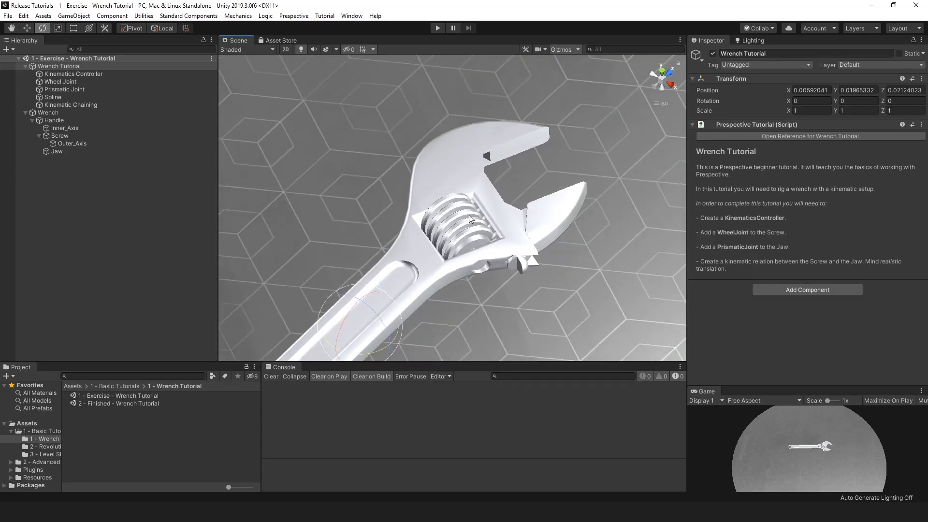
{"action": "mouse_move", "coordinate": [506, 256]}
{"action": "left_mouse_down", "text": "alt"}
{"action": "mouse_move", "coordinate": [466, 285]}
{"action": "mouse_move", "coordinate": [505, 246]}
{"action": "left_mouse_up", "text": "alt"}
{"action": "scroll", "coordinate": [465, 285], "scroll_direction": "down", "scroll_amount": 4}
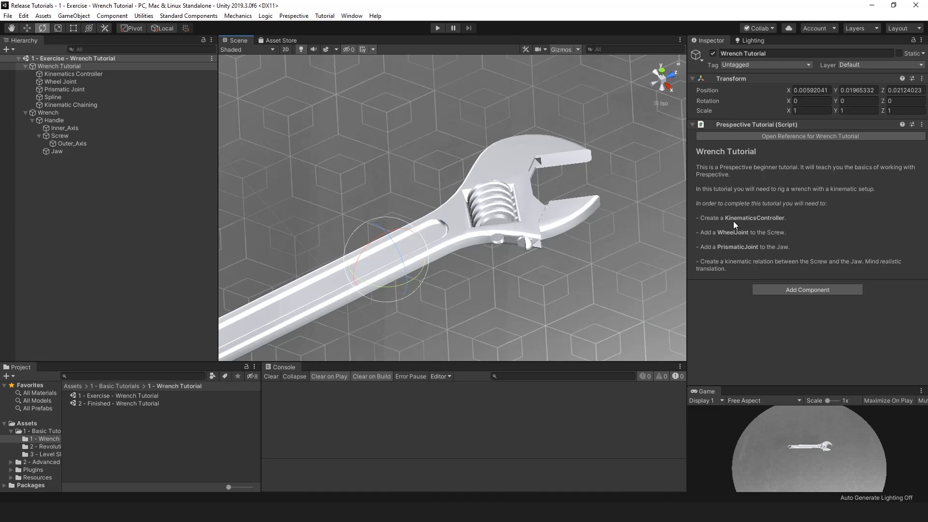
{"action": "left_click", "coordinate": [80, 74]}
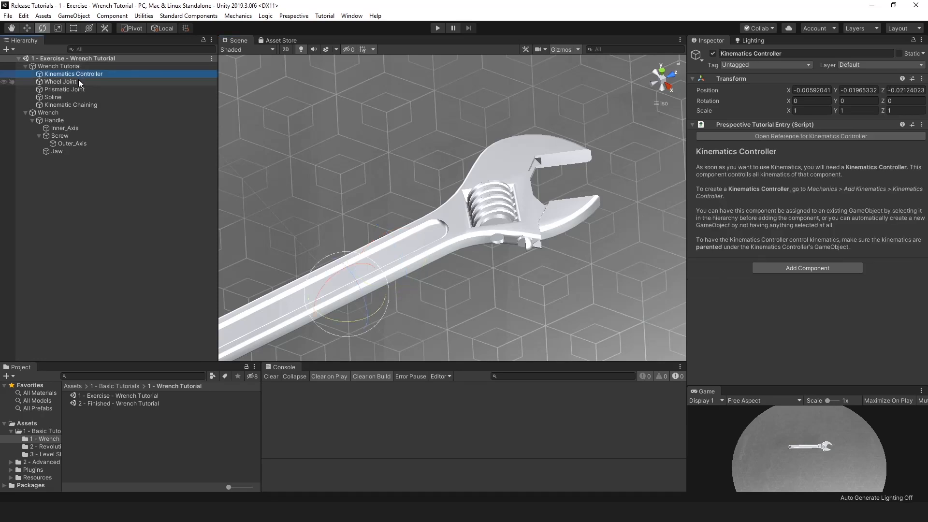
{"action": "left_click", "coordinate": [78, 80]}
{"action": "left_click", "coordinate": [59, 90]}
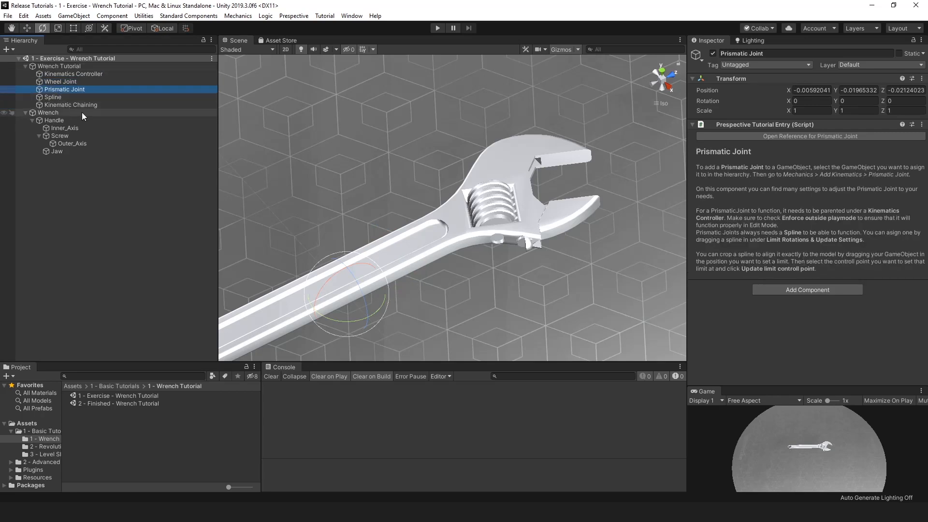
{"action": "left_click", "coordinate": [70, 67]}
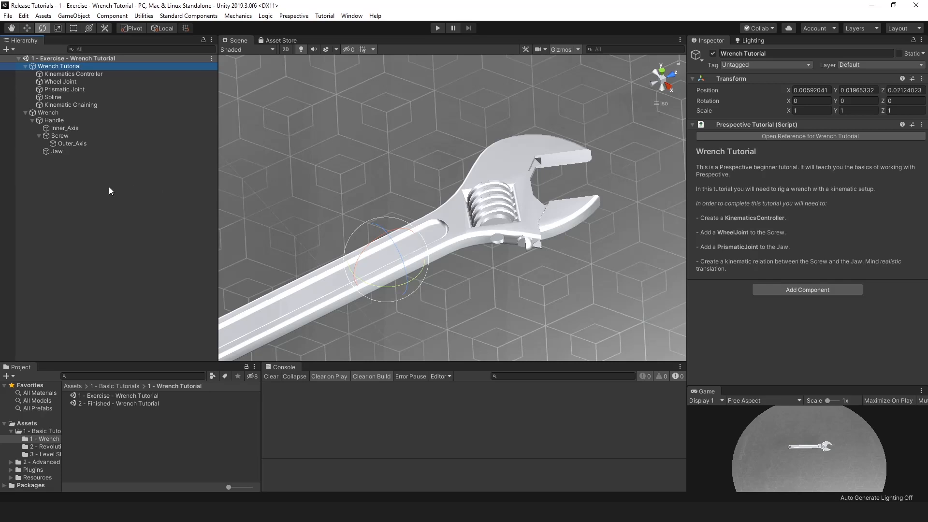
Step: Create a Kinematics Controller on a new object by adding it with nothing selected in the hierarchy
{"action": "left_click", "coordinate": [64, 174]}
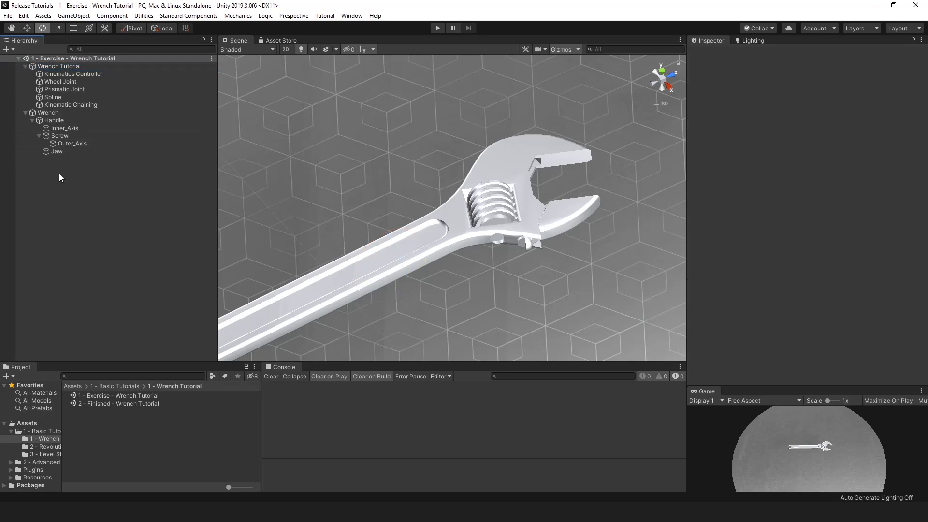
{"action": "left_click", "coordinate": [238, 16]}
{"action": "mouse_move", "coordinate": [264, 27]}
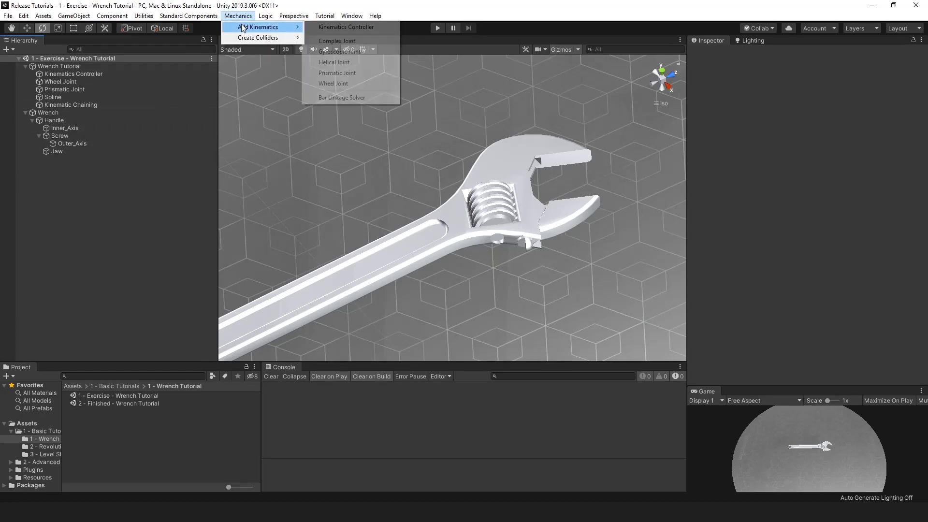
{"action": "left_click", "coordinate": [378, 27]}
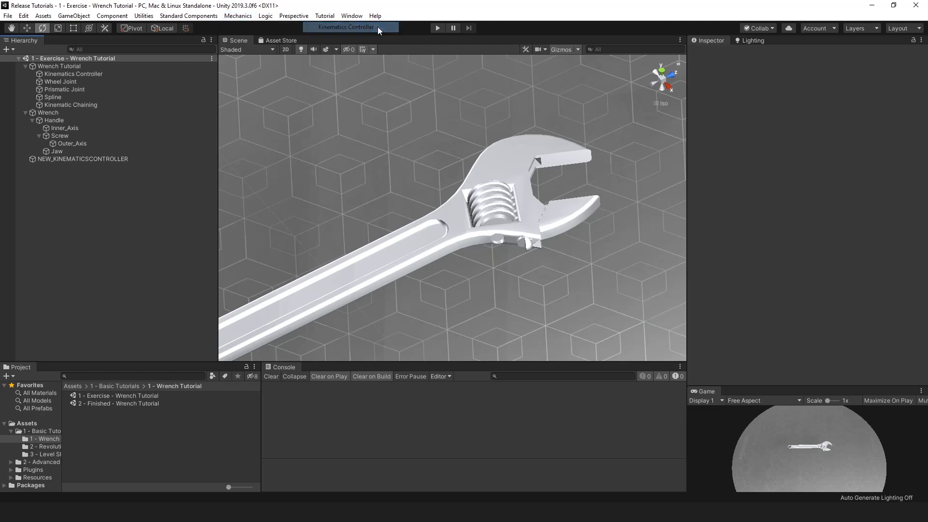
Step: Check the Kinematics Controller instructions and parent the Wrench object under the new controller
{"action": "left_click", "coordinate": [135, 159]}
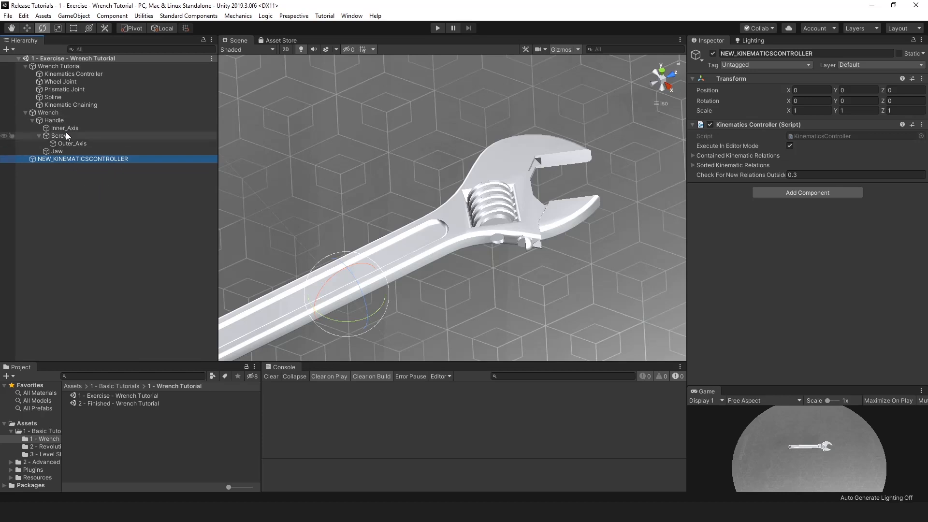
{"action": "left_click", "coordinate": [82, 74]}
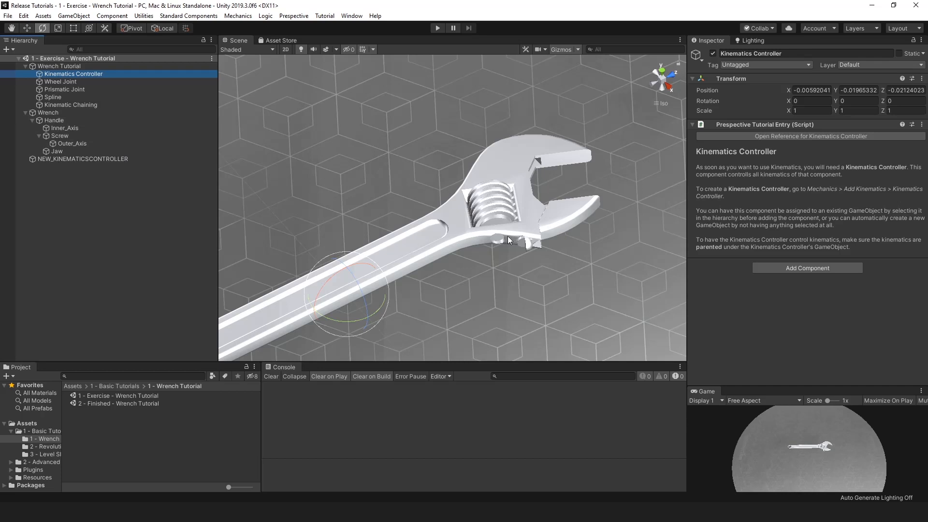
{"action": "left_click_drag", "start_coordinate": [46, 113], "coordinate": [75, 159]}
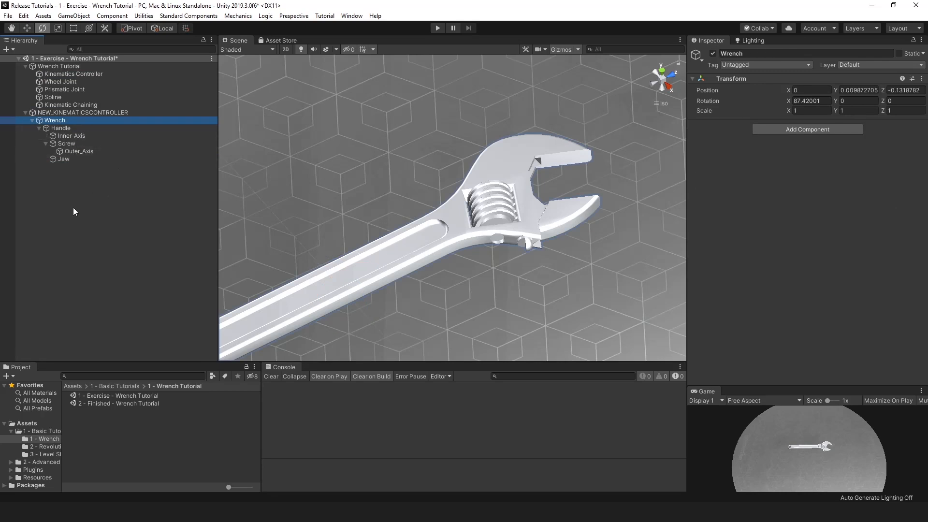
Step: Consult the Wheel Joint instructions and add a Wheel Joint to the Screw object
{"action": "left_click", "coordinate": [87, 66]}
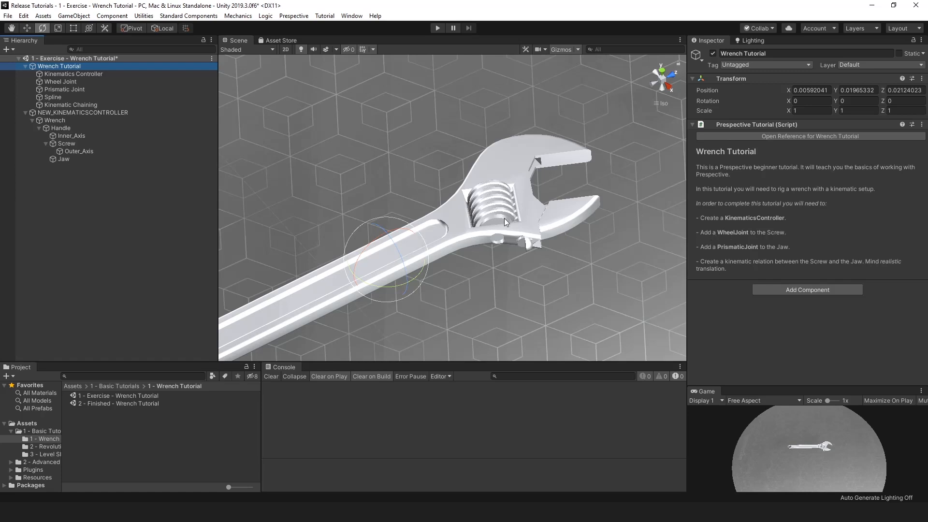
{"action": "left_click", "coordinate": [76, 143]}
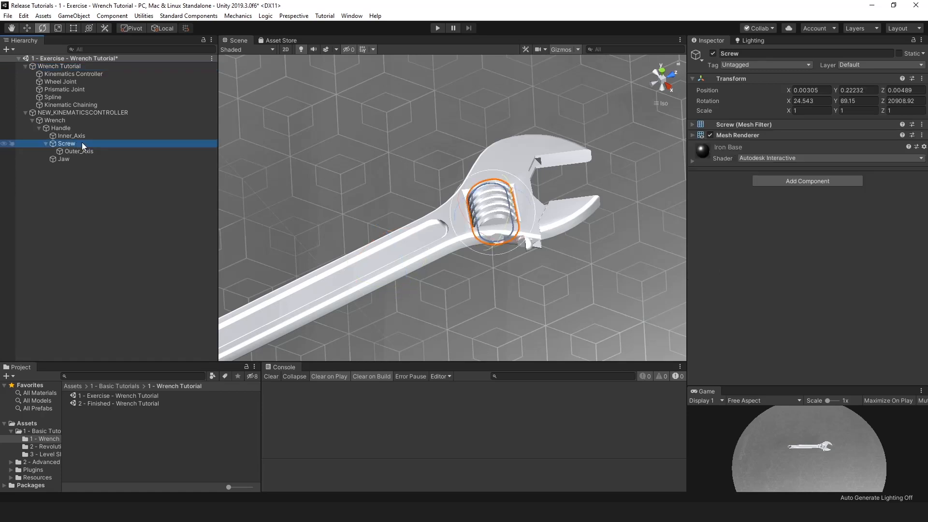
{"action": "left_click", "coordinate": [62, 82]}
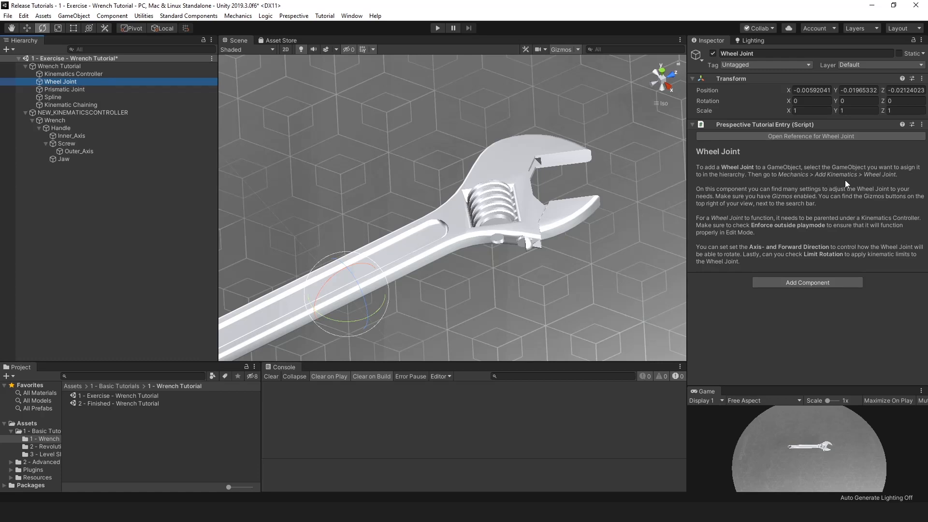
{"action": "left_click", "coordinate": [74, 144]}
{"action": "left_click", "coordinate": [238, 16]}
{"action": "mouse_move", "coordinate": [252, 27]}
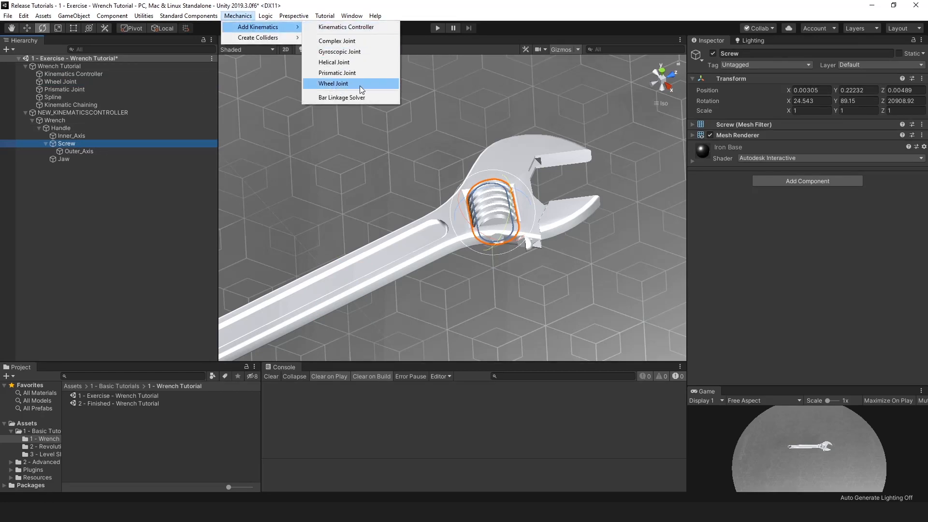
{"action": "left_click", "coordinate": [360, 85]}
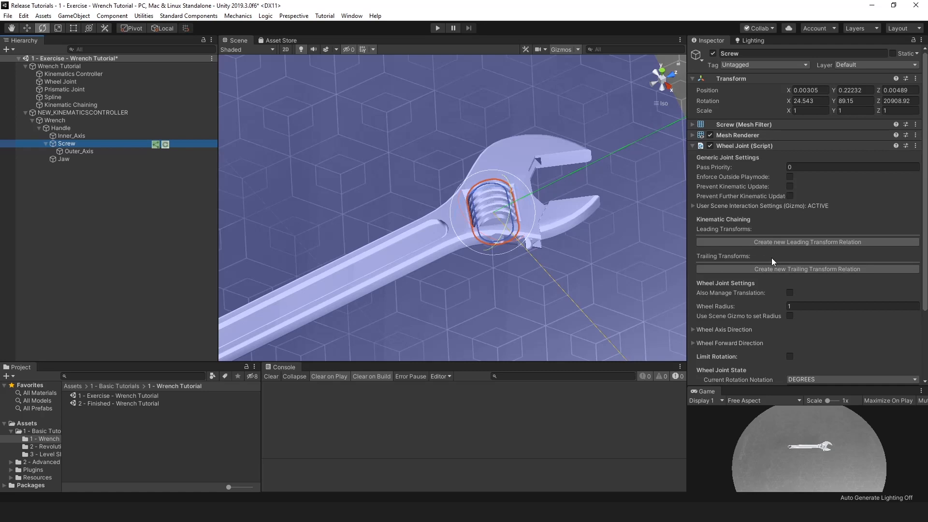
Step: Set the Wheel Radius of the Screw's Wheel Joint to 0.02 and check the joint's gizmo around the screw
{"action": "scroll", "coordinate": [555, 210], "scroll_direction": "down", "scroll_amount": 10}
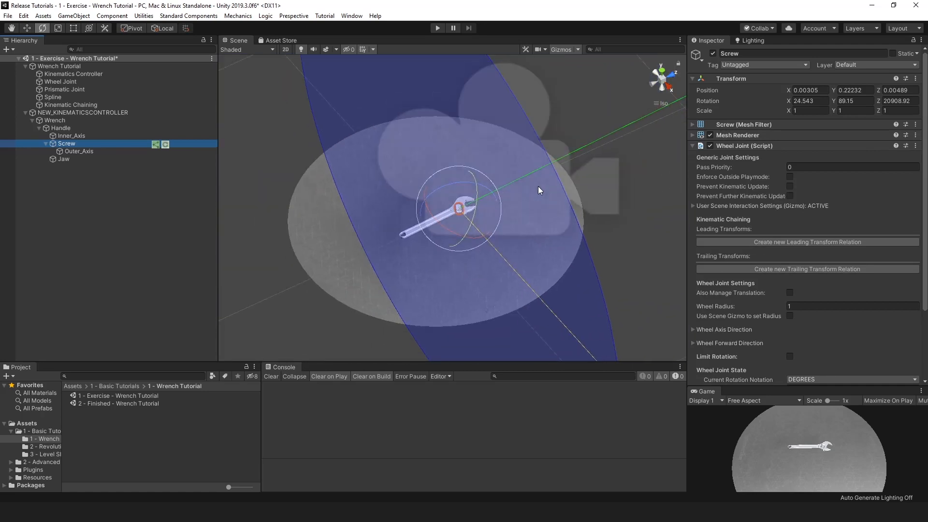
{"action": "scroll", "coordinate": [538, 188], "scroll_direction": "down", "scroll_amount": 2}
{"action": "mouse_move", "coordinate": [524, 214]}
{"action": "right_mouse_down"}
{"action": "mouse_move", "coordinate": [507, 226]}
{"action": "mouse_move", "coordinate": [596, 172]}
{"action": "mouse_move", "coordinate": [529, 216]}
{"action": "right_mouse_up"}
{"action": "scroll", "coordinate": [537, 206], "scroll_direction": "down", "scroll_amount": 3}
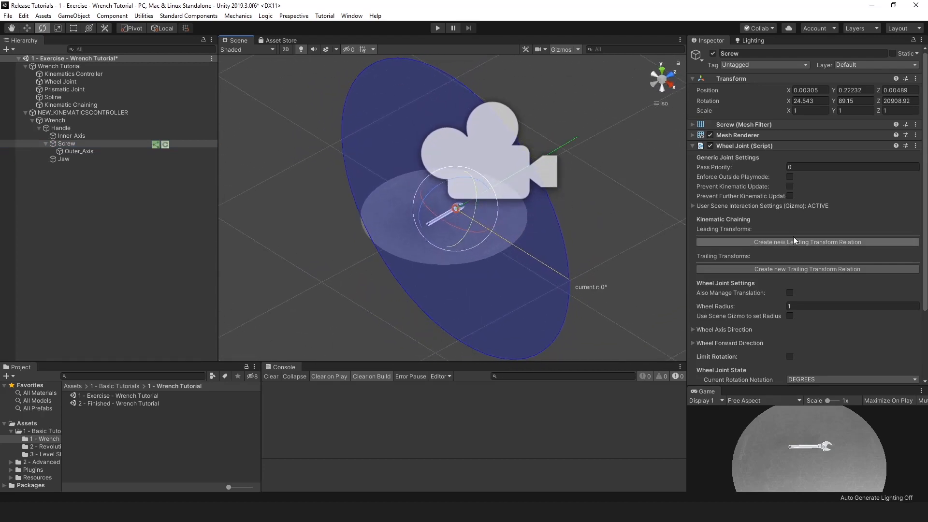
{"action": "scroll", "coordinate": [788, 238], "scroll_direction": "down", "scroll_amount": 3}
{"action": "left_click", "coordinate": [825, 221]}
{"action": "double_click", "coordinate": [827, 221]}
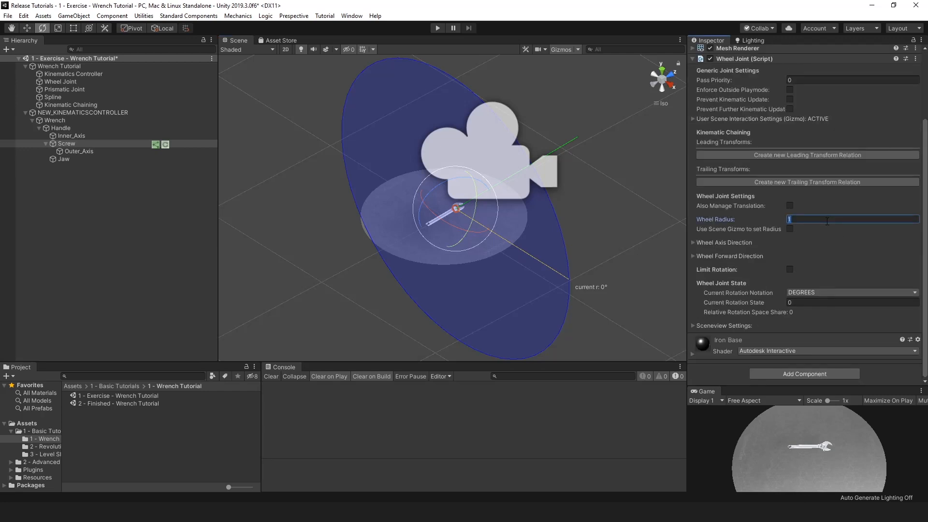
{"action": "type", "text": "0.02"}
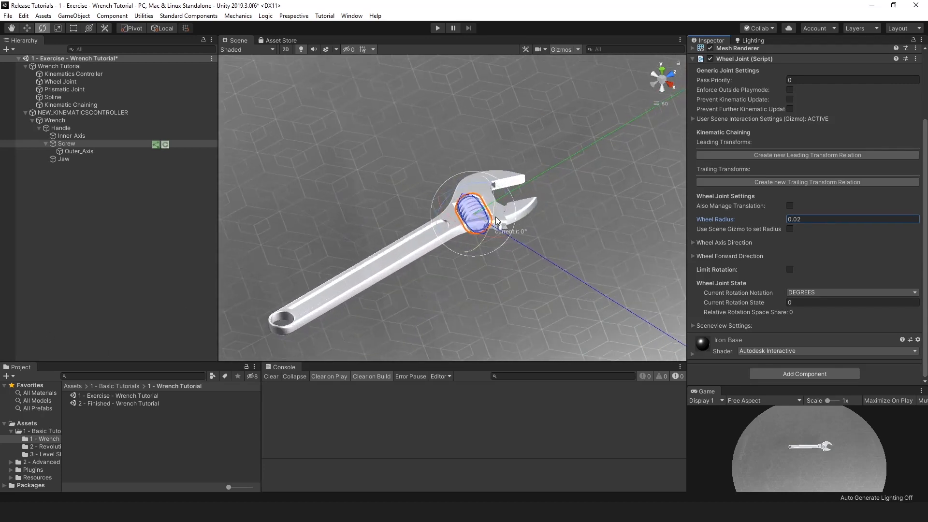
{"action": "left_click_drag", "start_coordinate": [550, 245], "coordinate": [407, 255], "text": "alt"}
{"action": "left_click_drag", "start_coordinate": [471, 257], "coordinate": [544, 244], "text": "alt"}
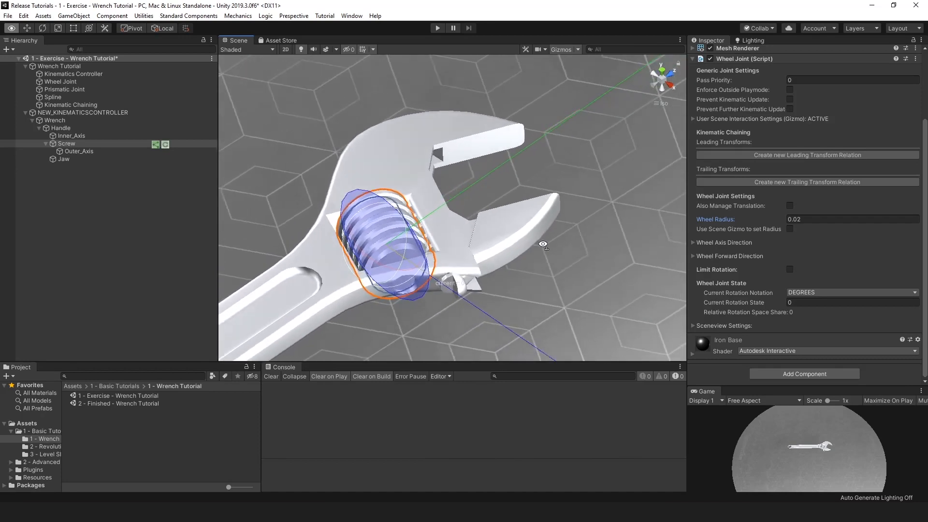
Step: Expand the Screw's Wheel Axis Direction and Wheel Forward Direction settings and compare them with the wheel gizmo's orientation
{"action": "left_click_drag", "start_coordinate": [426, 251], "coordinate": [340, 235], "text": "alt"}
{"action": "left_click_drag", "start_coordinate": [438, 277], "coordinate": [350, 211], "text": "alt"}
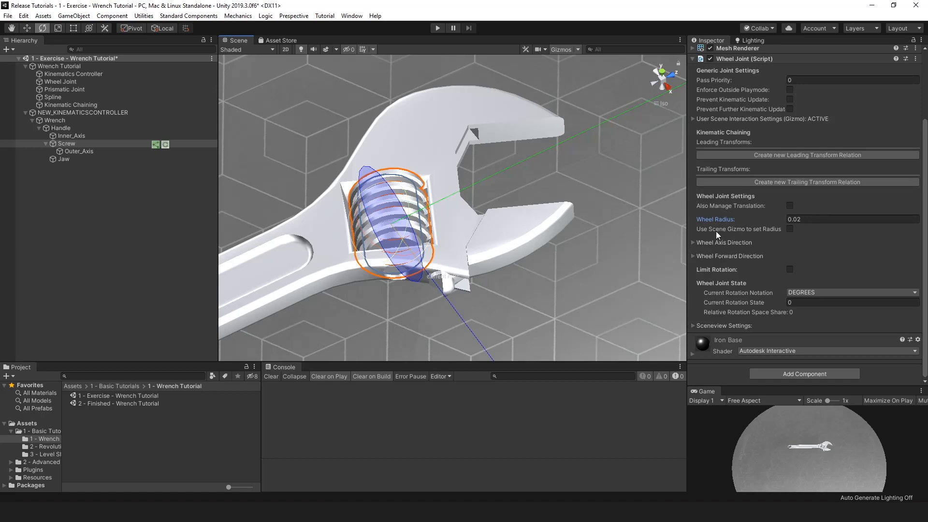
{"action": "left_click", "coordinate": [727, 243]}
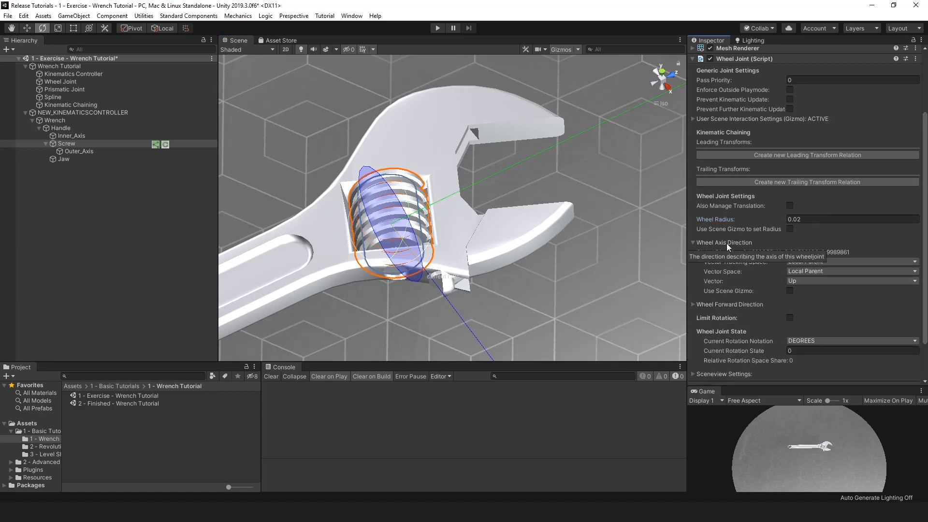
{"action": "left_click", "coordinate": [734, 306]}
{"action": "scroll", "coordinate": [817, 274], "scroll_direction": "down", "scroll_amount": 3}
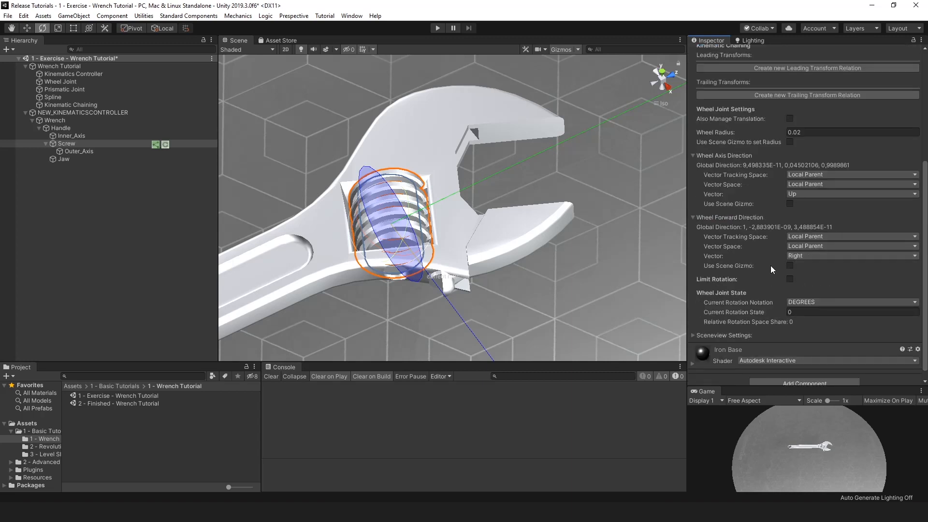
{"action": "left_click_drag", "start_coordinate": [557, 213], "coordinate": [447, 237], "text": "alt"}
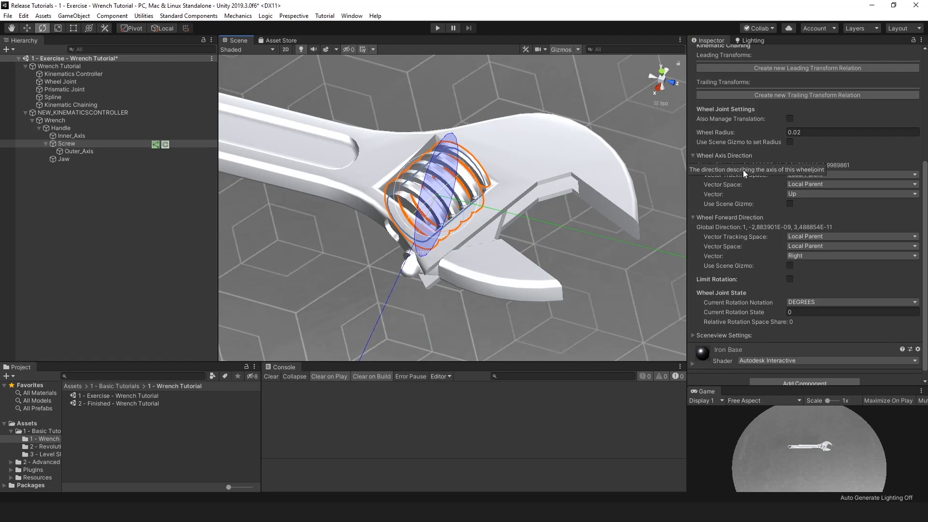
{"action": "middle_click_drag", "start_coordinate": [602, 230], "coordinate": [592, 252]}
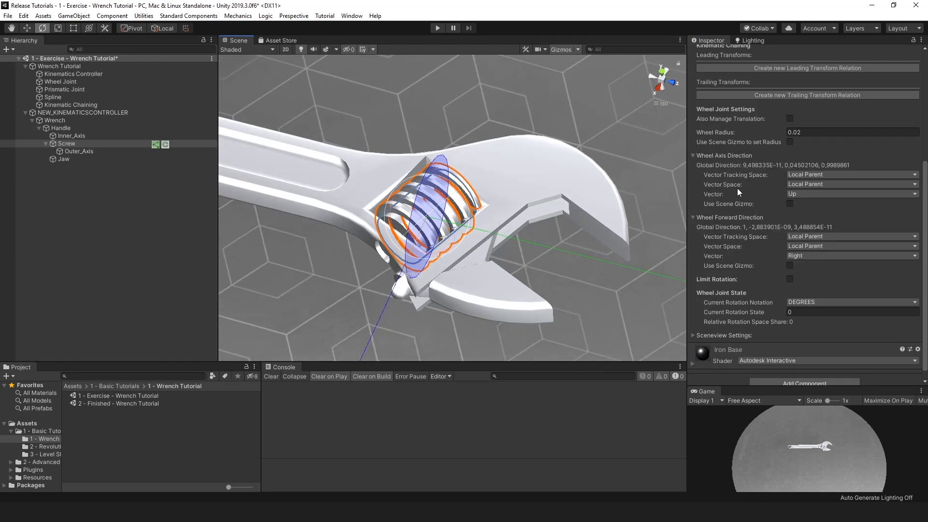
{"action": "left_click_drag", "start_coordinate": [550, 238], "coordinate": [619, 238], "text": "alt"}
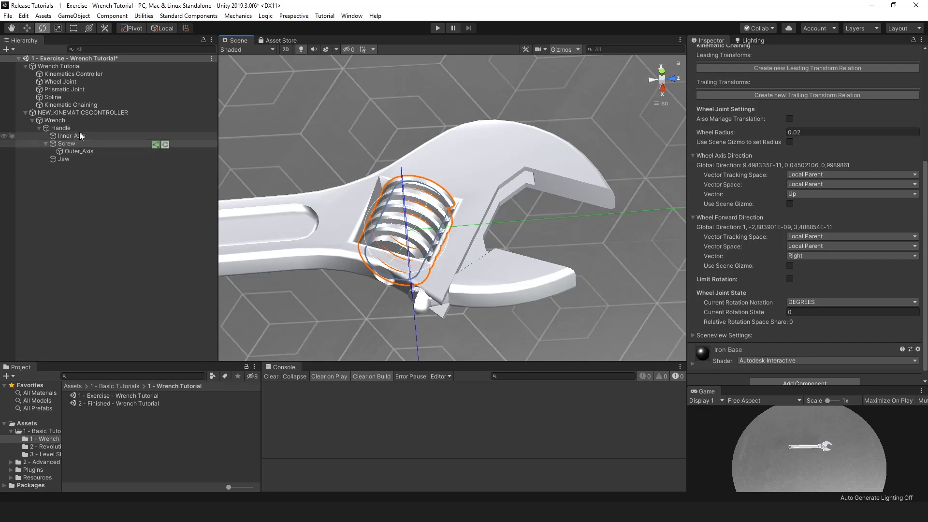
Step: Set the Wheel Axis Direction's Vector Tracking Space and Vector Space to Local Child and its Vector to Forward
{"action": "left_click", "coordinate": [825, 185]}
{"action": "left_click", "coordinate": [825, 216]}
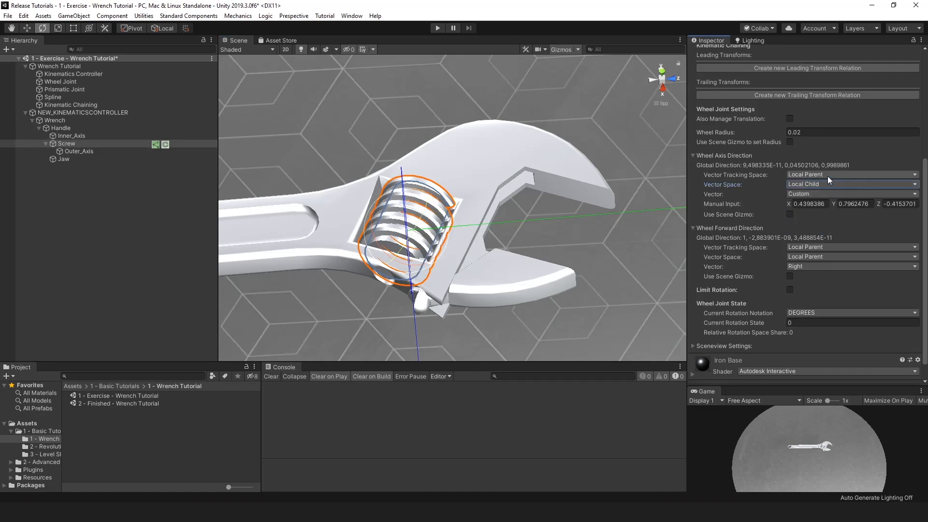
{"action": "left_click", "coordinate": [828, 176]}
{"action": "left_click", "coordinate": [825, 207]}
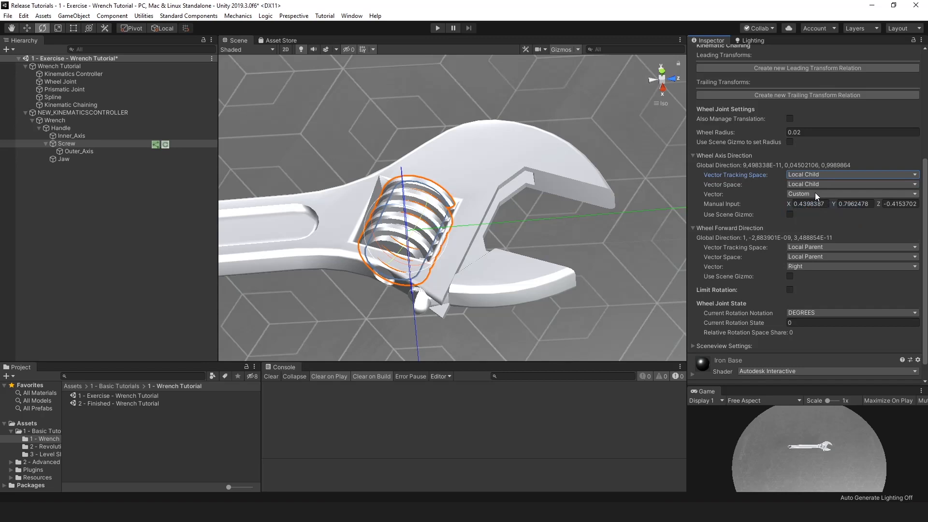
{"action": "left_click_drag", "start_coordinate": [500, 216], "coordinate": [537, 235], "text": "alt"}
{"action": "left_click", "coordinate": [801, 195]}
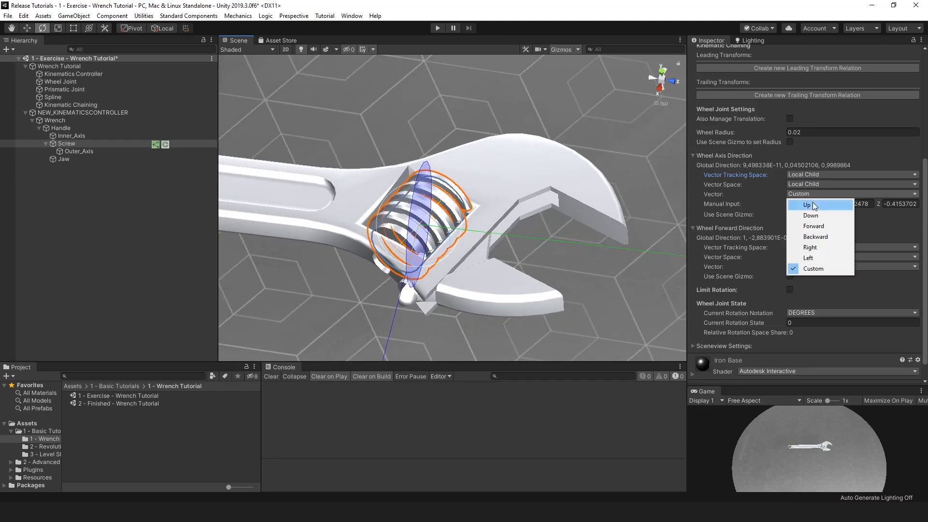
{"action": "left_click", "coordinate": [817, 227]}
{"action": "left_click_drag", "start_coordinate": [524, 204], "coordinate": [411, 205], "text": "alt"}
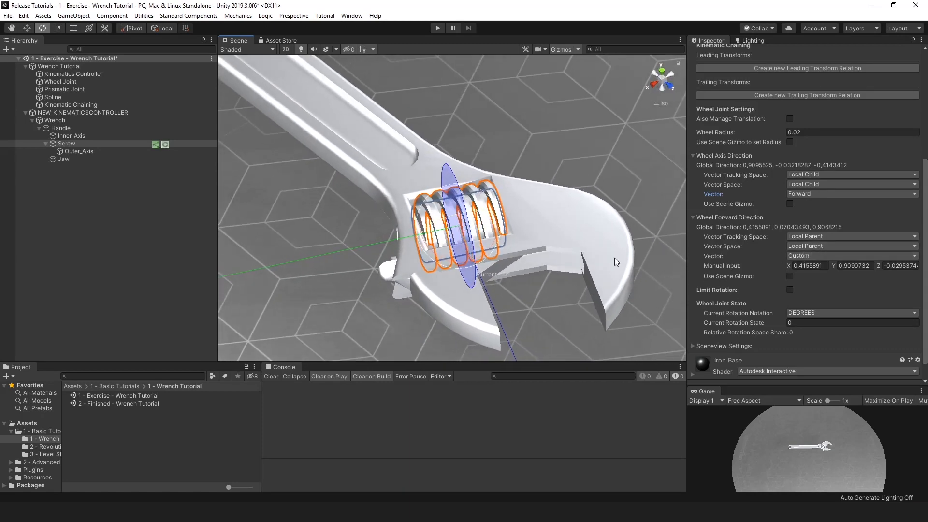
Step: Try to set the Vector of the Wheel Forward Direction to Right
{"action": "key", "text": "f"}
{"action": "left_click", "coordinate": [828, 257]}
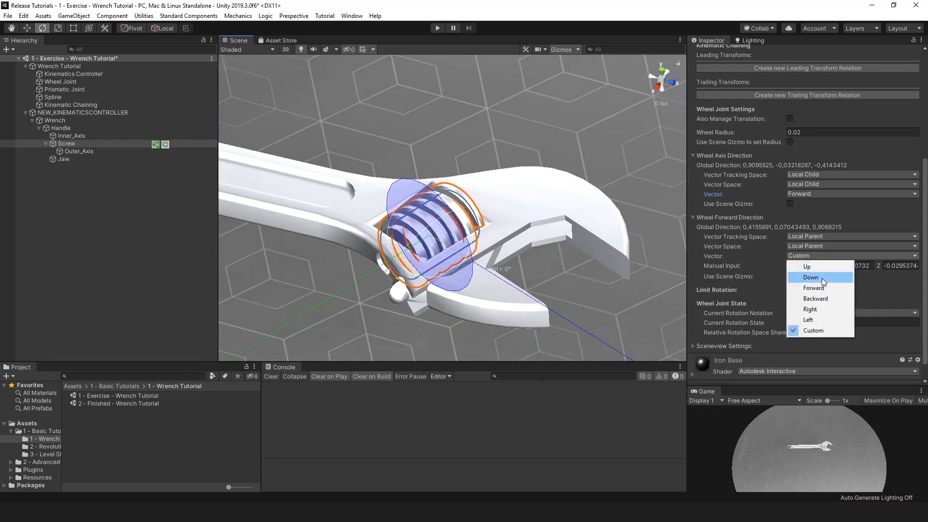
{"action": "left_click", "coordinate": [820, 308]}
{"action": "left_click_drag", "start_coordinate": [474, 287], "coordinate": [554, 262], "text": "alt"}
{"action": "left_click", "coordinate": [810, 257]}
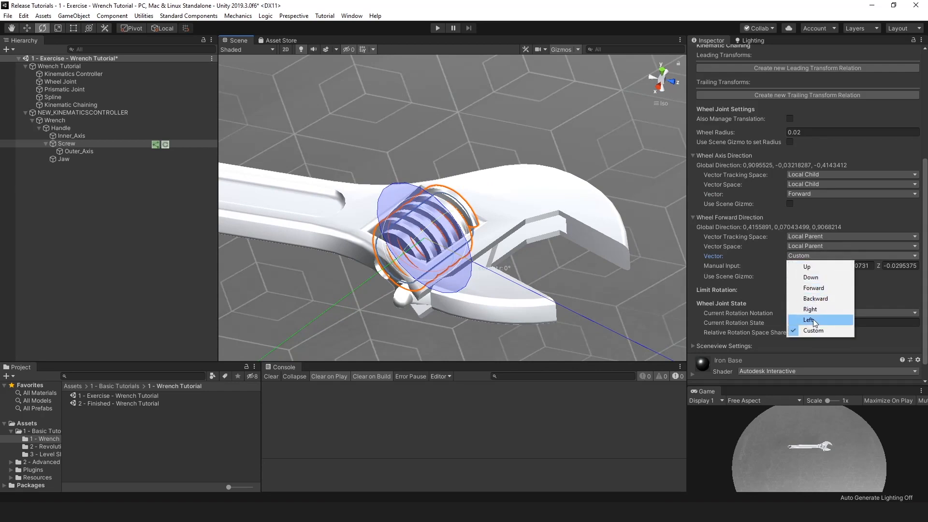
{"action": "left_click", "coordinate": [816, 310]}
{"action": "left_click", "coordinate": [816, 257]}
{"action": "left_click", "coordinate": [808, 313]}
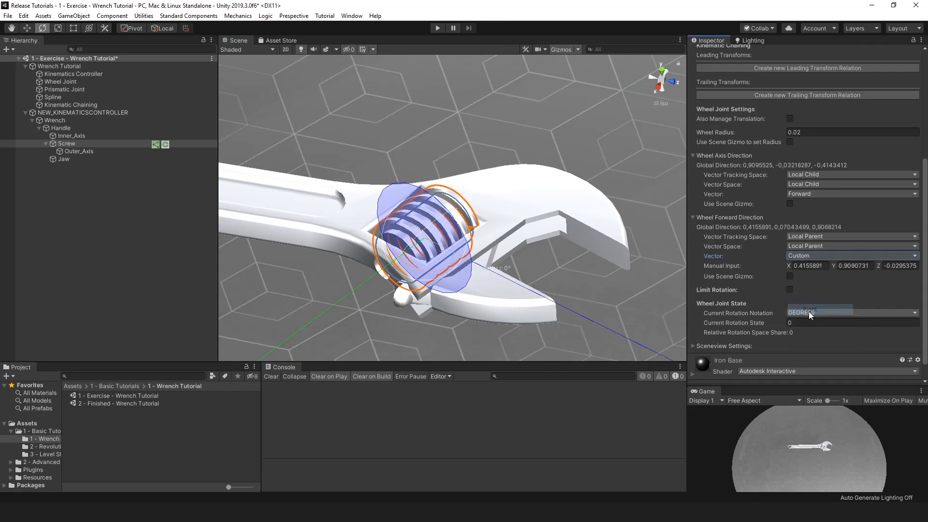
Step: Rotate the Screw in the scene as a test and undo the rotation
{"action": "left_click_drag", "start_coordinate": [504, 239], "coordinate": [453, 280], "text": "alt"}
{"action": "left_click_drag", "start_coordinate": [474, 244], "coordinate": [541, 233]}
{"action": "key", "text": "ctrl+z"}
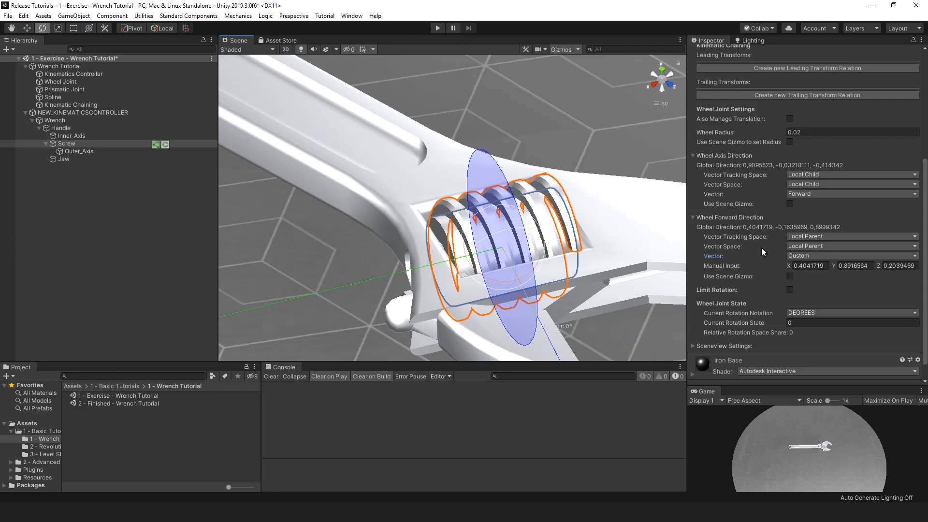
Step: Enable Enforce Outside Playmode on the Screw's Wheel Joint and test it by rotating the screw to about -50°
{"action": "scroll", "coordinate": [774, 249], "scroll_direction": "up", "scroll_amount": 5}
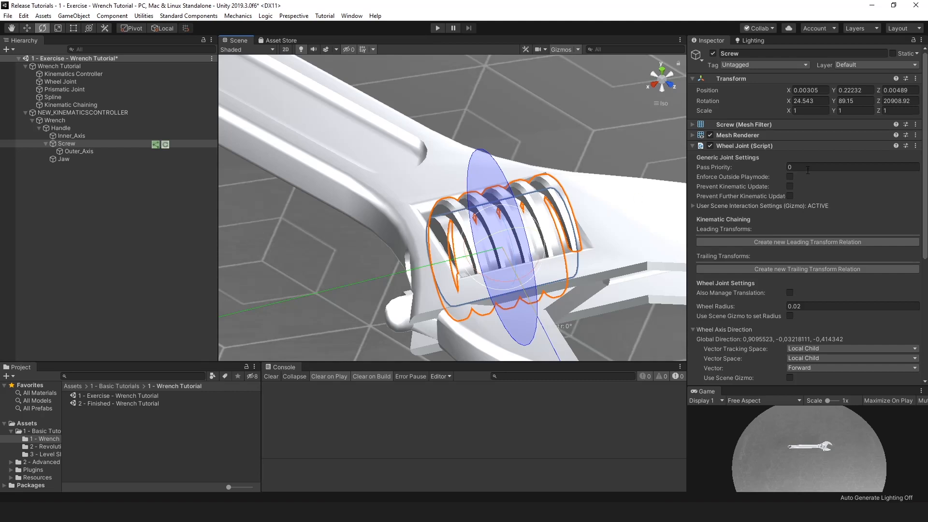
{"action": "left_click", "coordinate": [790, 177]}
{"action": "left_click_drag", "start_coordinate": [501, 216], "coordinate": [479, 182]}
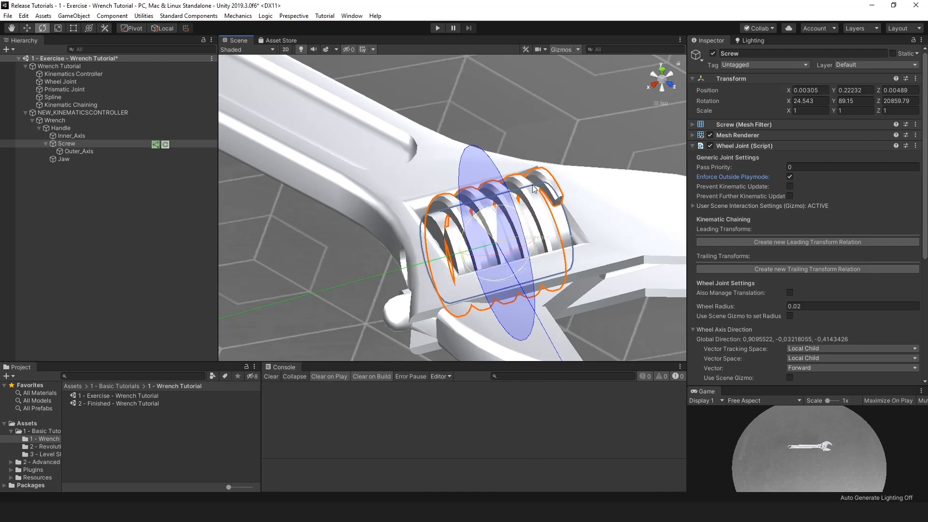
{"action": "left_click_drag", "start_coordinate": [534, 189], "coordinate": [443, 256], "text": "alt"}
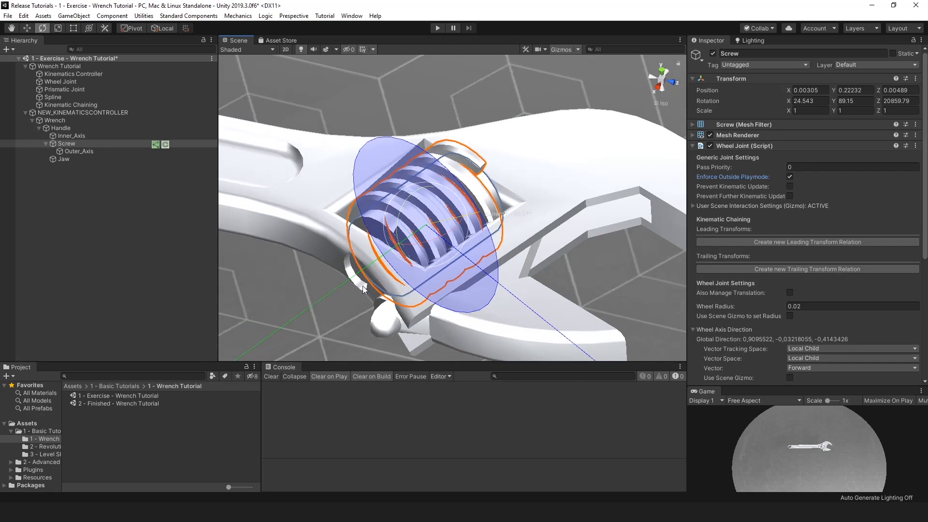
{"action": "middle_click_drag", "start_coordinate": [363, 289], "coordinate": [394, 273]}
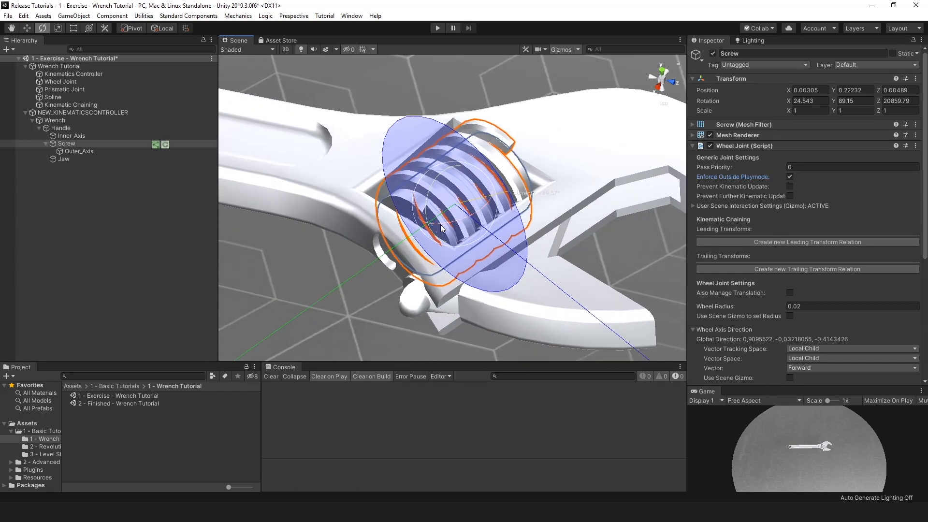
{"action": "left_click_drag", "start_coordinate": [456, 220], "coordinate": [592, 216], "text": "alt"}
{"action": "left_click_drag", "start_coordinate": [486, 251], "coordinate": [496, 222], "text": "alt"}
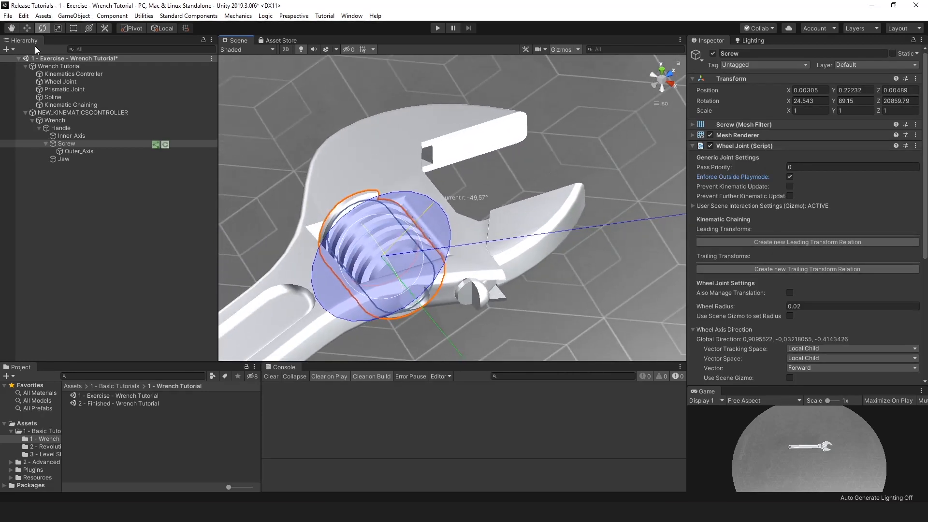
Step: Check the Wrench Tutorial task list and slide the Jaw toward the fixed jaw, to about X -0.0136, Y 0.2454
{"action": "left_click", "coordinate": [70, 66]}
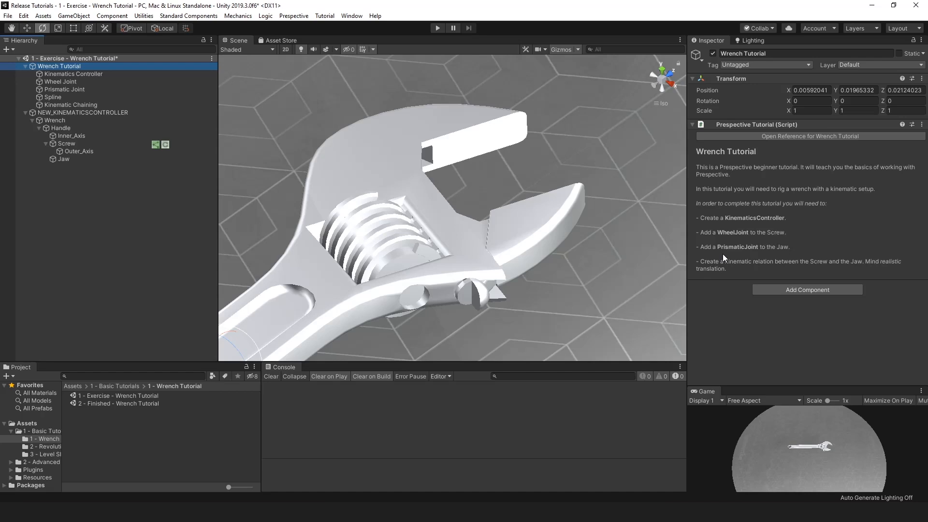
{"action": "right_click_drag", "start_coordinate": [593, 238], "coordinate": [564, 301]}
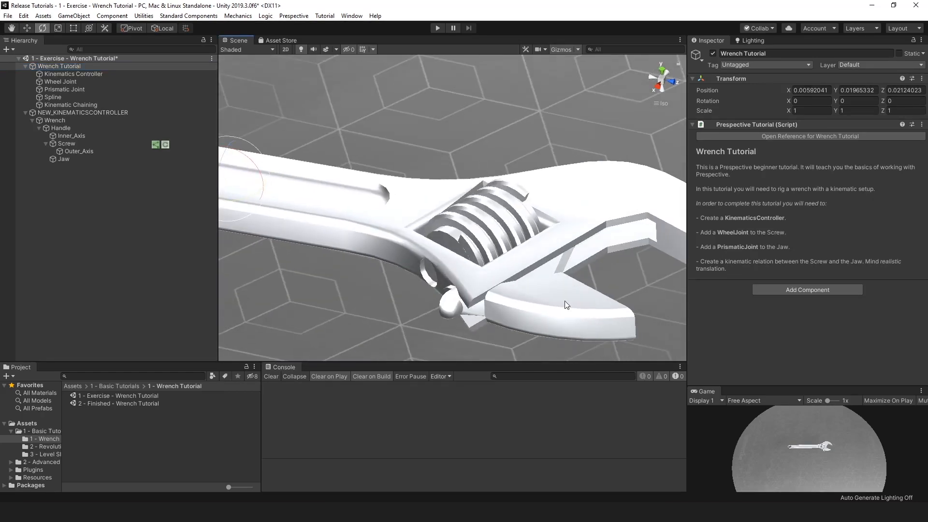
{"action": "left_click", "coordinate": [571, 291]}
{"action": "middle_click_drag", "start_coordinate": [573, 285], "coordinate": [479, 245]}
{"action": "scroll", "coordinate": [479, 246], "scroll_direction": "up", "scroll_amount": 6}
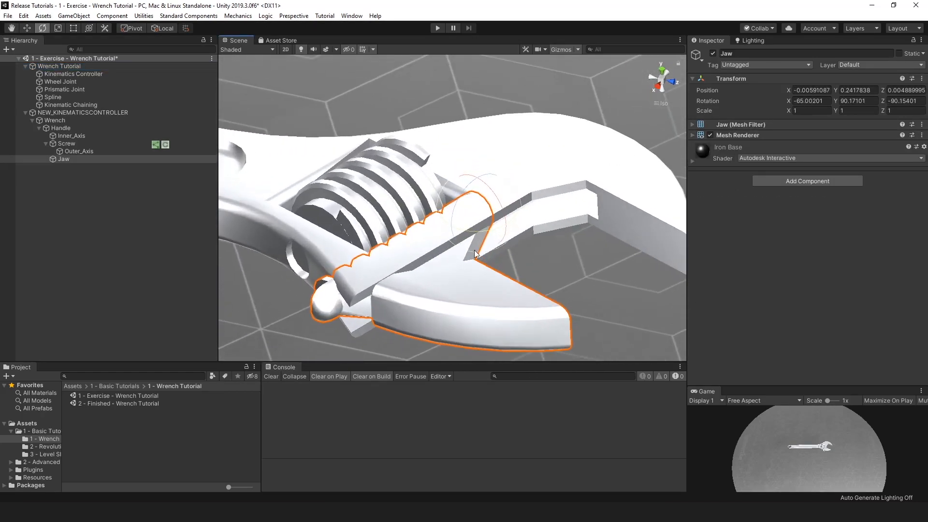
{"action": "key", "text": "w"}
{"action": "left_click_drag", "start_coordinate": [452, 223], "coordinate": [472, 194]}
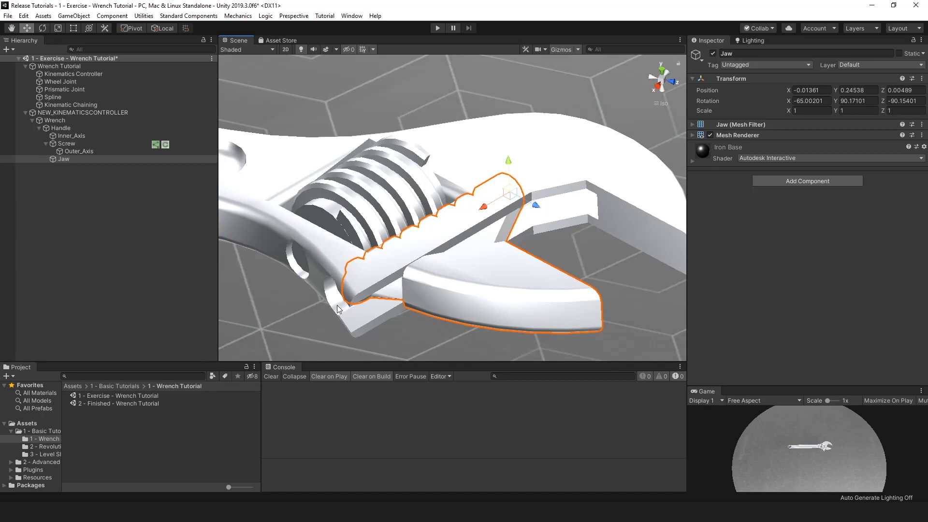
{"action": "left_click_drag", "start_coordinate": [535, 205], "coordinate": [511, 255]}
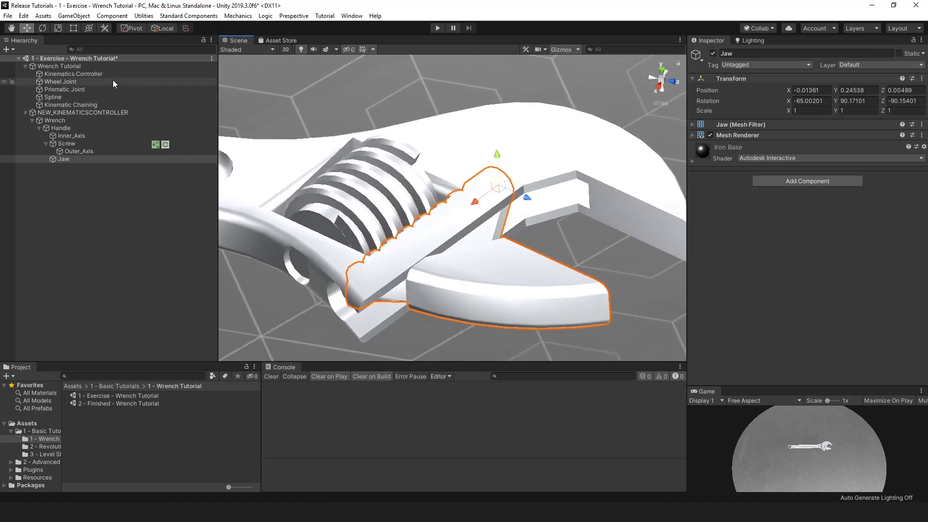
Step: Consult the Prismatic Joint instructions and add a Prismatic Joint to the Jaw object
{"action": "left_click", "coordinate": [103, 89]}
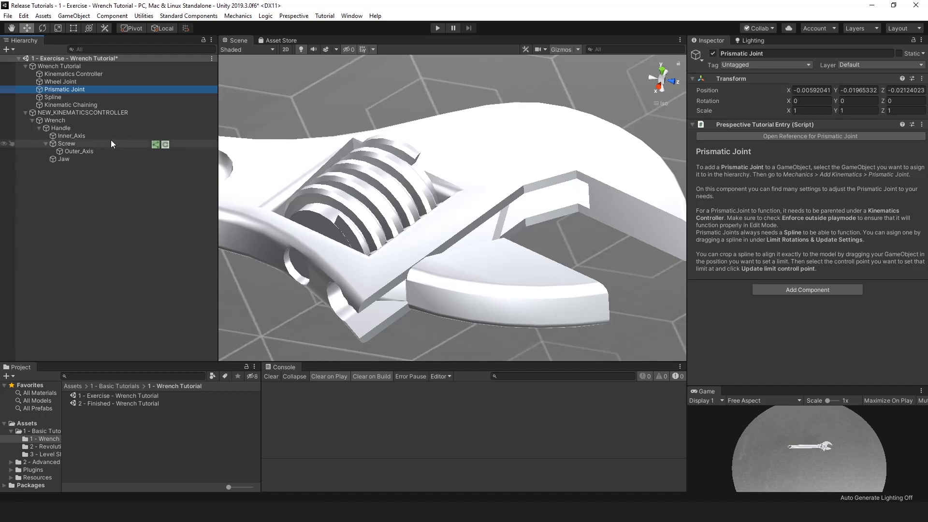
{"action": "left_click", "coordinate": [110, 159]}
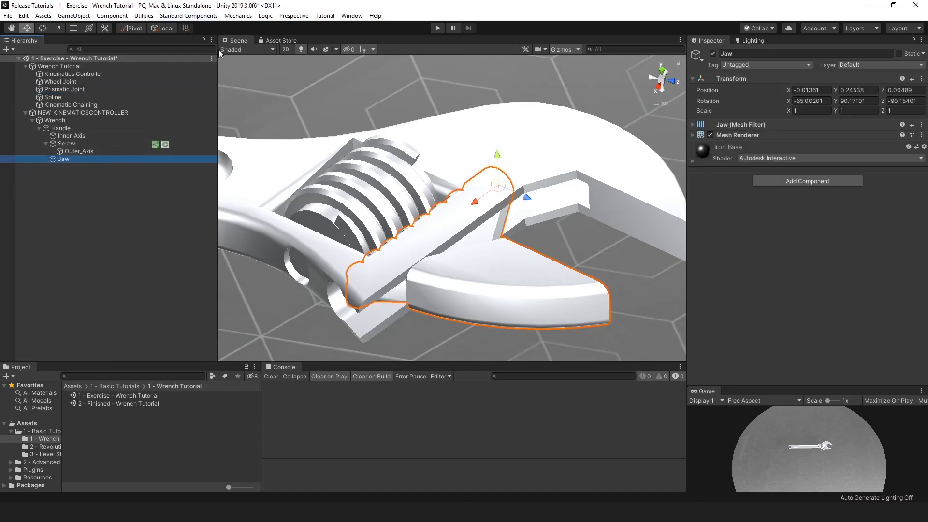
{"action": "right_click", "coordinate": [74, 160]}
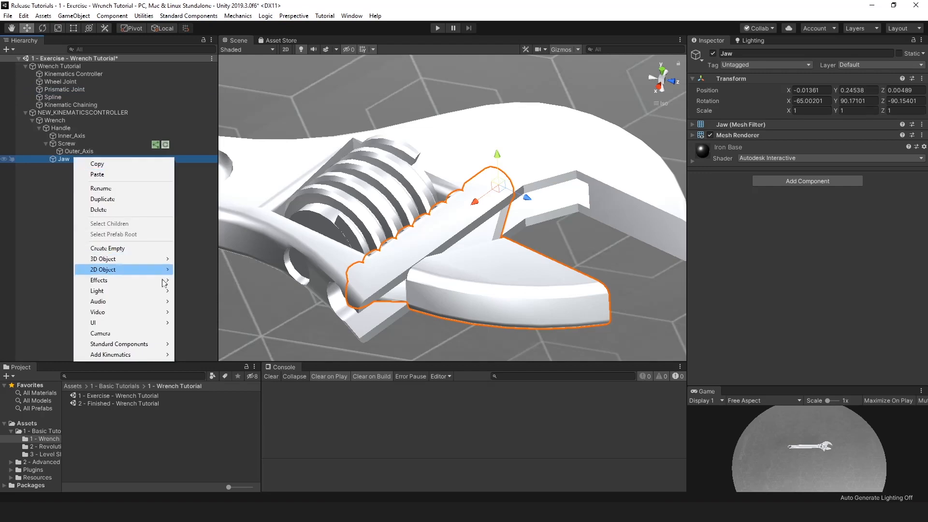
{"action": "mouse_move", "coordinate": [155, 358]}
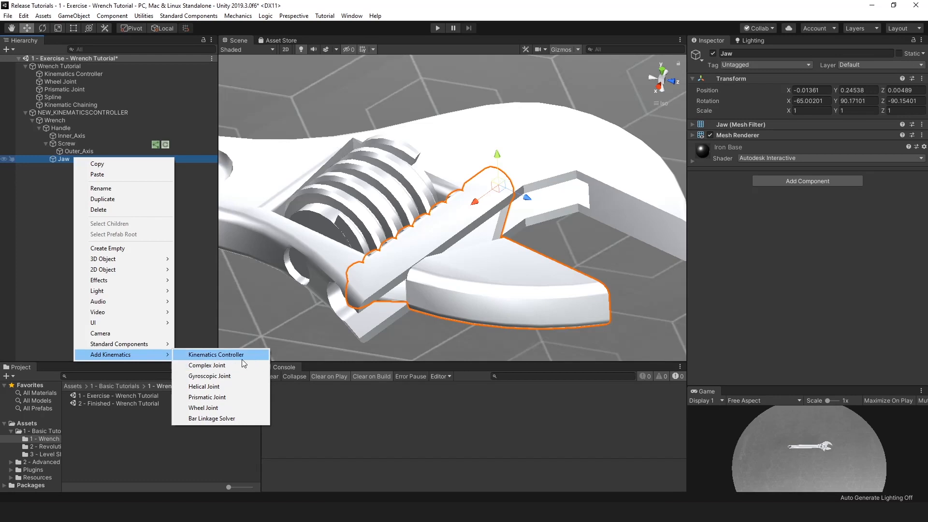
{"action": "left_click", "coordinate": [239, 396]}
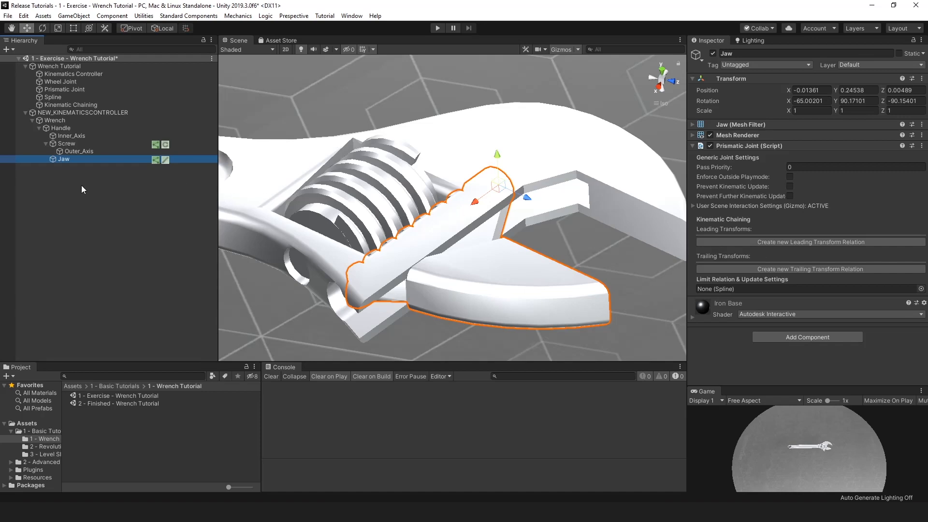
Step: Create a new Spline object with nothing selected in the hierarchy and locate it in the scene
{"action": "left_click", "coordinate": [66, 176]}
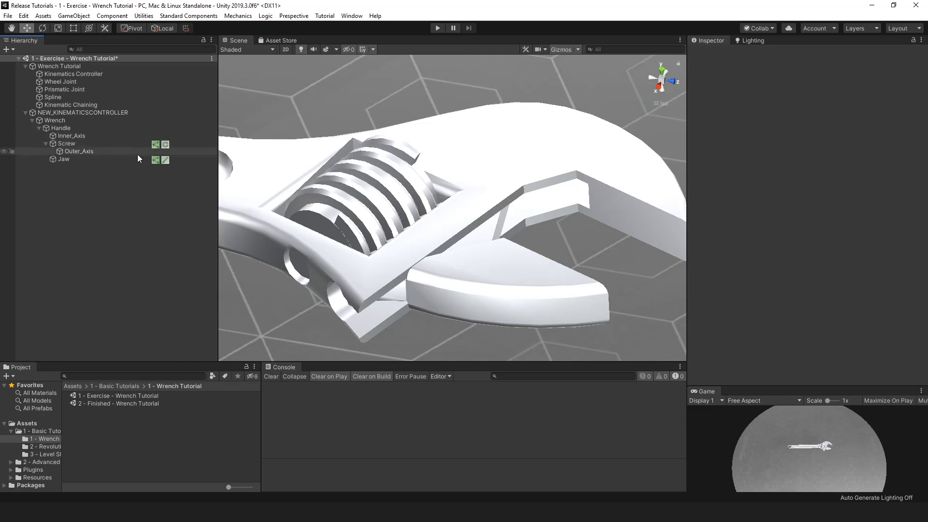
{"action": "left_click", "coordinate": [142, 15]}
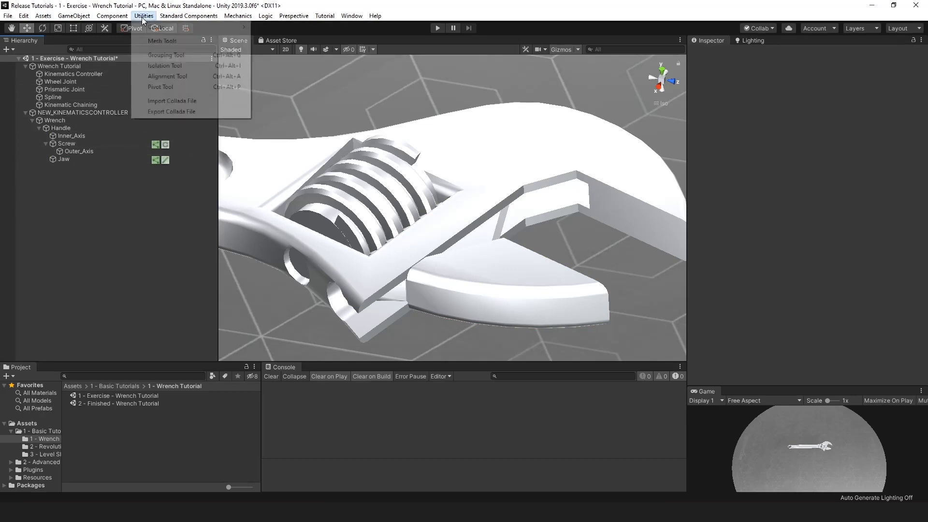
{"action": "mouse_move", "coordinate": [173, 29]}
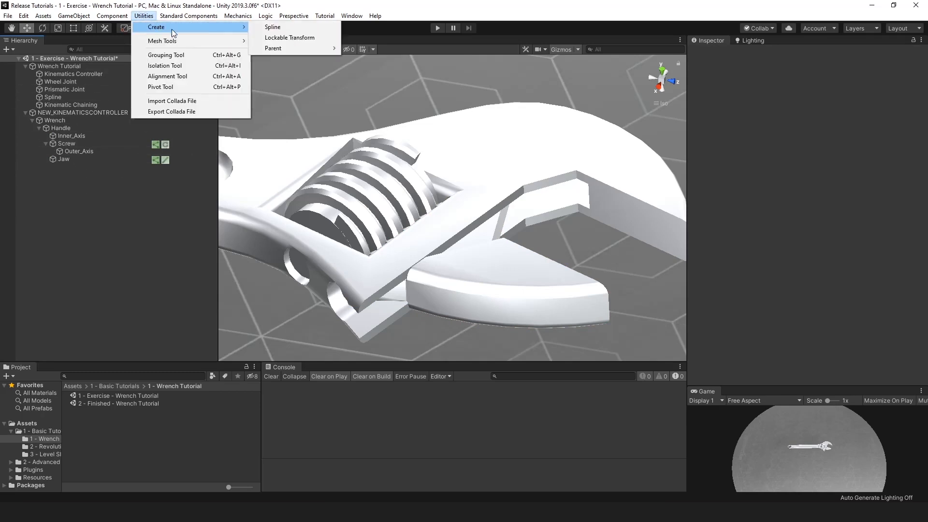
{"action": "left_click", "coordinate": [309, 28]}
{"action": "left_click", "coordinate": [57, 167]}
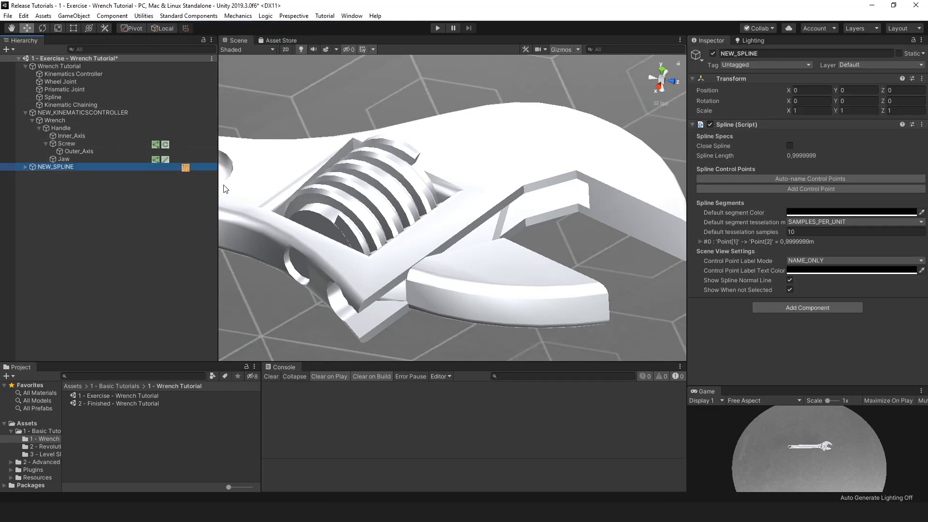
{"action": "key", "text": "f"}
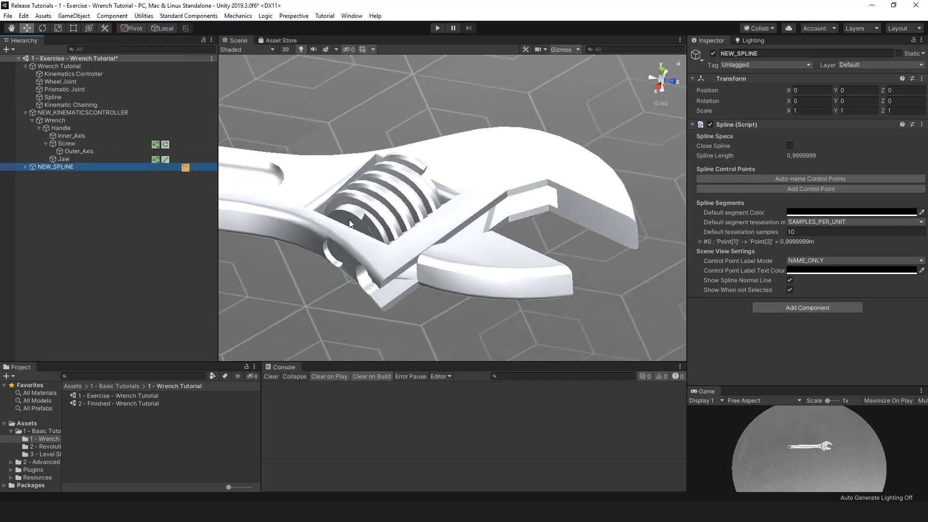
{"action": "scroll", "coordinate": [408, 244], "scroll_direction": "down", "scroll_amount": 5}
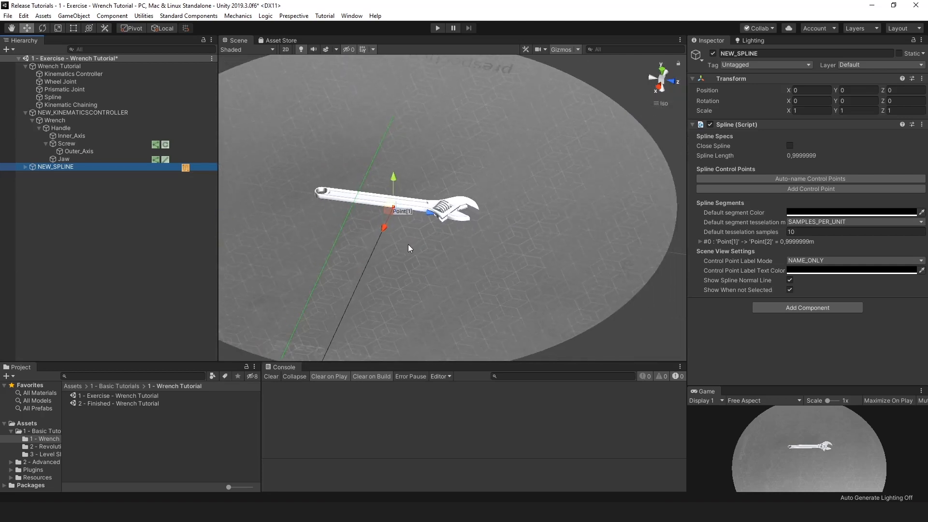
Step: Expand NEW_SPLINE's control points in the hierarchy and move Point[2] along the X axis to about X 0.0757
{"action": "left_click_drag", "start_coordinate": [514, 232], "coordinate": [349, 221], "text": "alt"}
{"action": "middle_click_drag", "start_coordinate": [349, 221], "coordinate": [445, 268]}
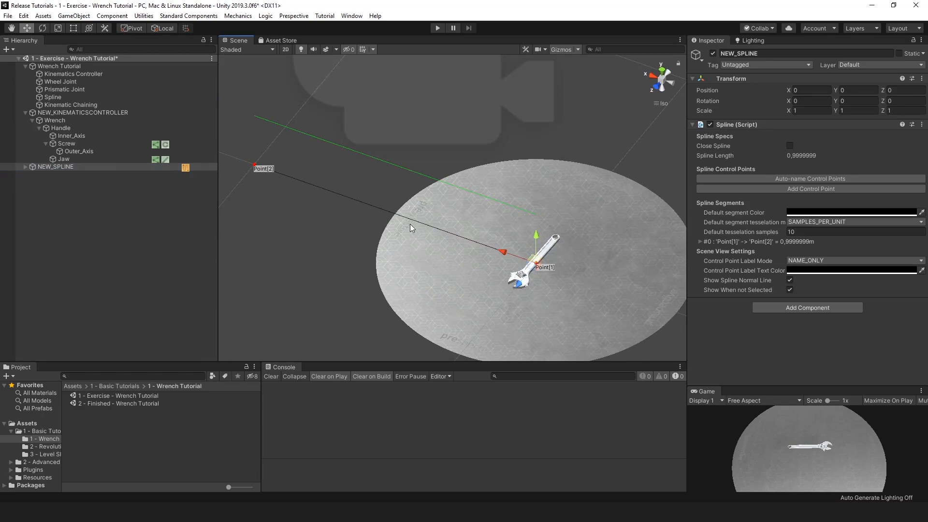
{"action": "scroll", "coordinate": [268, 174], "scroll_direction": "up", "scroll_amount": 2}
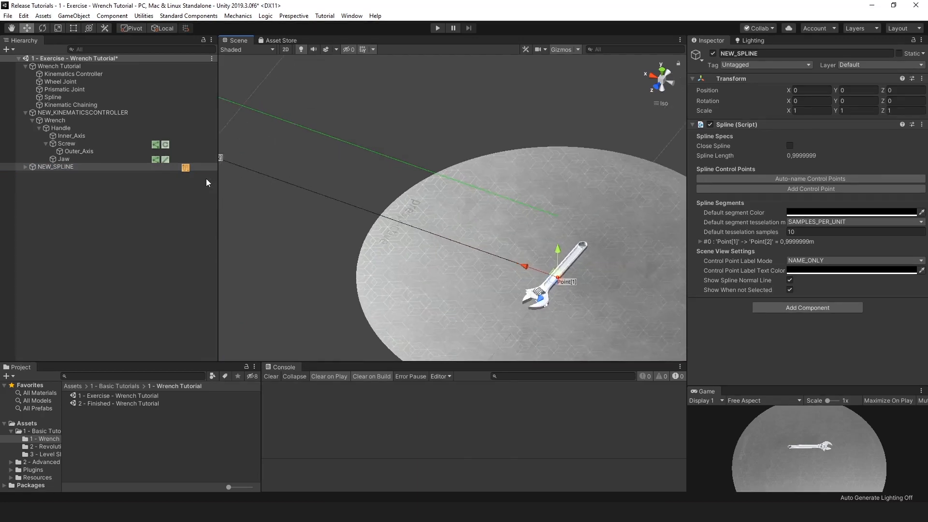
{"action": "middle_click_drag", "start_coordinate": [257, 180], "coordinate": [275, 190]}
{"action": "left_click", "coordinate": [24, 166]}
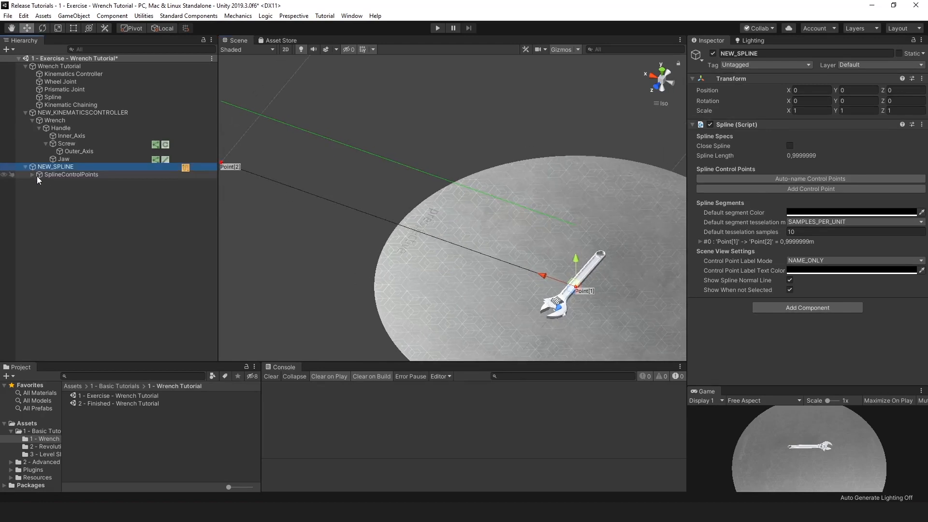
{"action": "left_click", "coordinate": [32, 174]}
{"action": "middle_click_drag", "start_coordinate": [255, 228], "coordinate": [272, 233]}
{"action": "left_click", "coordinate": [72, 189]}
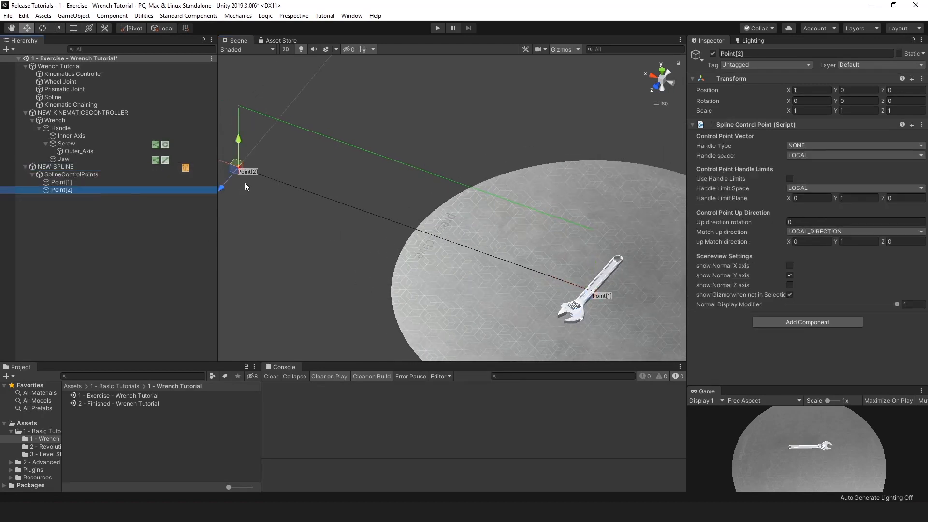
{"action": "middle_click_drag", "start_coordinate": [294, 184], "coordinate": [344, 190]}
{"action": "left_click_drag", "start_coordinate": [258, 162], "coordinate": [573, 285]}
{"action": "middle_click_drag", "start_coordinate": [573, 285], "coordinate": [508, 270]}
{"action": "scroll", "coordinate": [508, 270], "scroll_direction": "up", "scroll_amount": 8}
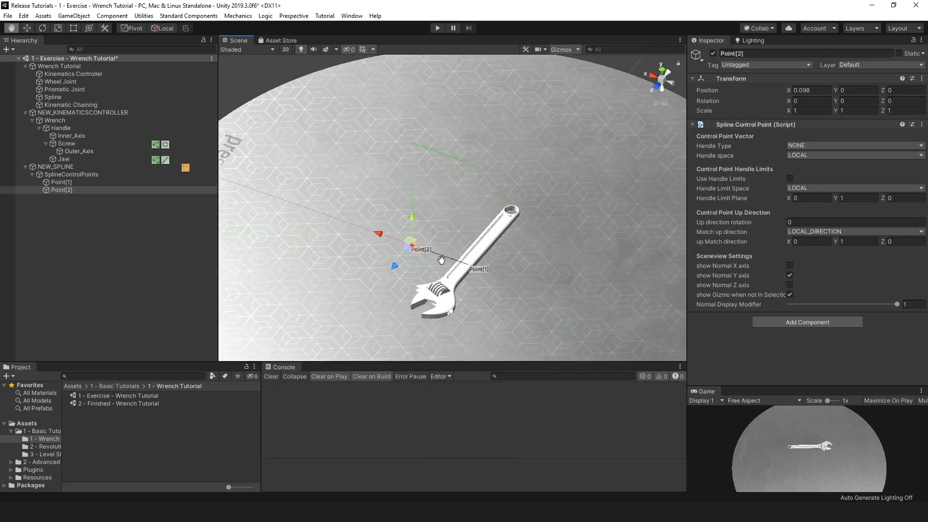
{"action": "scroll", "coordinate": [428, 168], "scroll_direction": "up", "scroll_amount": 3}
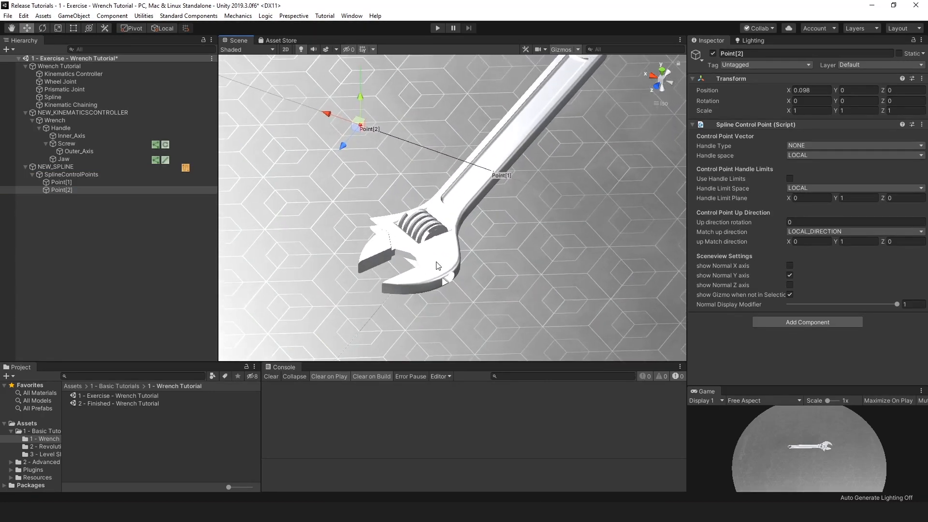
{"action": "left_click_drag", "start_coordinate": [326, 115], "coordinate": [357, 127]}
Step: Move the whole NEW_SPLINE object to just beside the wrench's jaw opening, at about X 0.0308, Z 0.1034
{"action": "right_click_drag", "start_coordinate": [378, 143], "coordinate": [549, 195]}
{"action": "middle_click_drag", "start_coordinate": [314, 258], "coordinate": [370, 257]}
{"action": "left_click", "coordinate": [67, 166]}
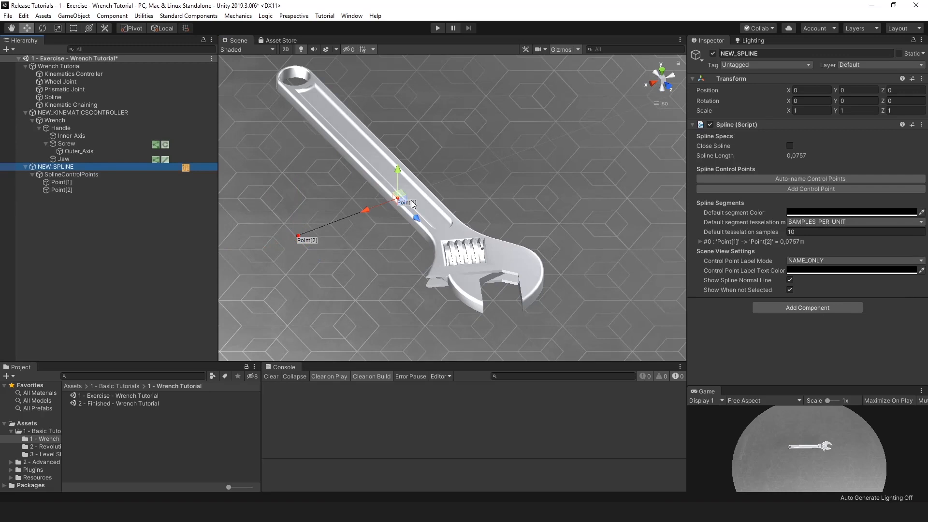
{"action": "left_click_drag", "start_coordinate": [402, 196], "coordinate": [447, 279]}
{"action": "scroll", "coordinate": [473, 310], "scroll_direction": "up", "scroll_amount": 6}
{"action": "middle_click_drag", "start_coordinate": [473, 309], "coordinate": [457, 139]}
{"action": "scroll", "coordinate": [414, 182], "scroll_direction": "up", "scroll_amount": 7}
{"action": "right_click_drag", "start_coordinate": [414, 182], "coordinate": [461, 178]}
{"action": "left_click_drag", "start_coordinate": [431, 149], "coordinate": [485, 197]}
Step: Hide the Jaw in the scene and set the scene draw mode to Shaded Wireframe to expose the handle's guide channel
{"action": "right_click_drag", "start_coordinate": [443, 199], "coordinate": [565, 205]}
{"action": "middle_click_drag", "start_coordinate": [560, 209], "coordinate": [459, 294]}
{"action": "right_click_drag", "start_coordinate": [458, 293], "coordinate": [387, 274]}
{"action": "mouse_move", "coordinate": [387, 274]}
{"action": "middle_mouse_down"}
{"action": "mouse_move", "coordinate": [355, 260]}
{"action": "mouse_move", "coordinate": [387, 276]}
{"action": "middle_mouse_up"}
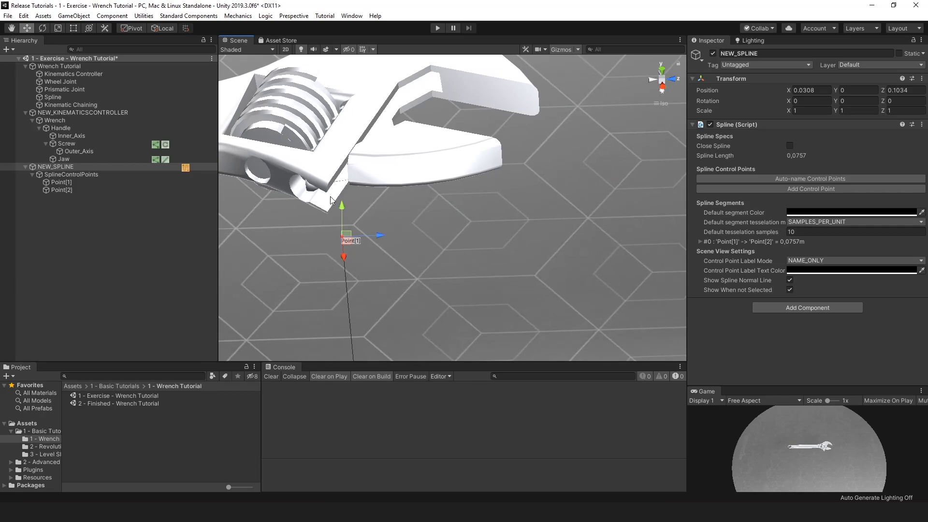
{"action": "middle_click_drag", "start_coordinate": [380, 215], "coordinate": [398, 255]}
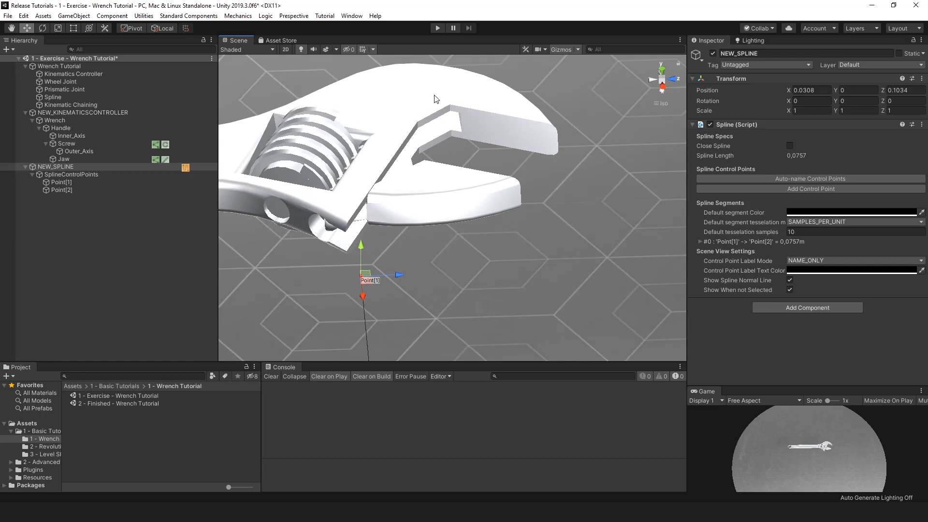
{"action": "left_click", "coordinate": [405, 189]}
{"action": "left_click_drag", "start_coordinate": [405, 189], "coordinate": [480, 248], "text": "alt"}
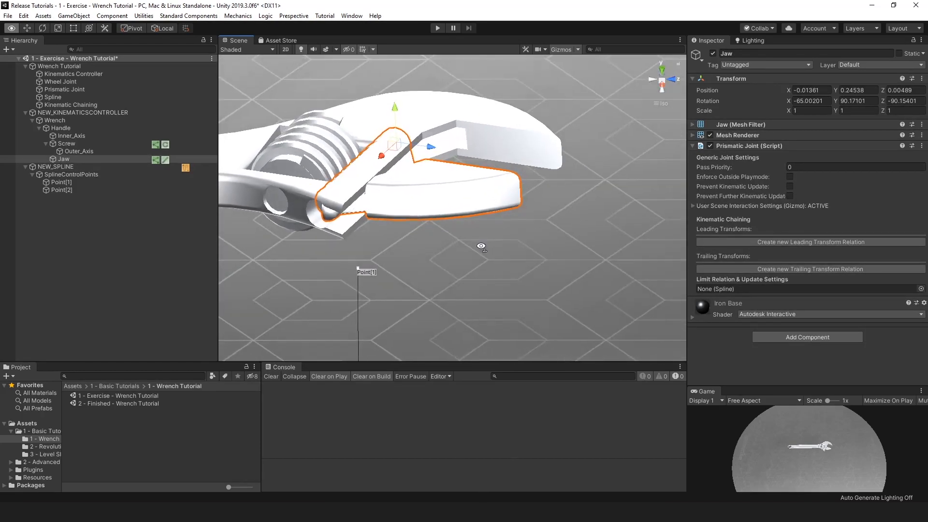
{"action": "left_click", "coordinate": [4, 159]}
{"action": "left_click_drag", "start_coordinate": [425, 223], "coordinate": [382, 172], "text": "alt"}
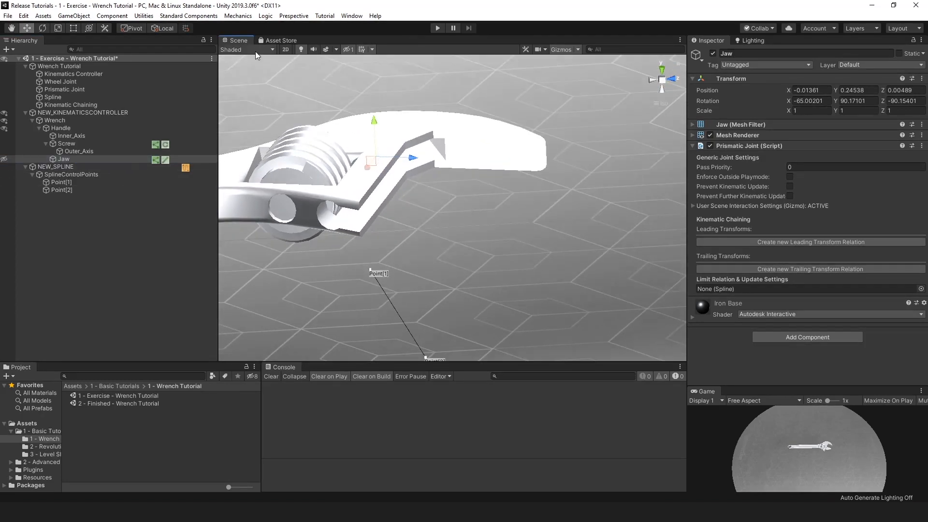
{"action": "left_click", "coordinate": [272, 50]}
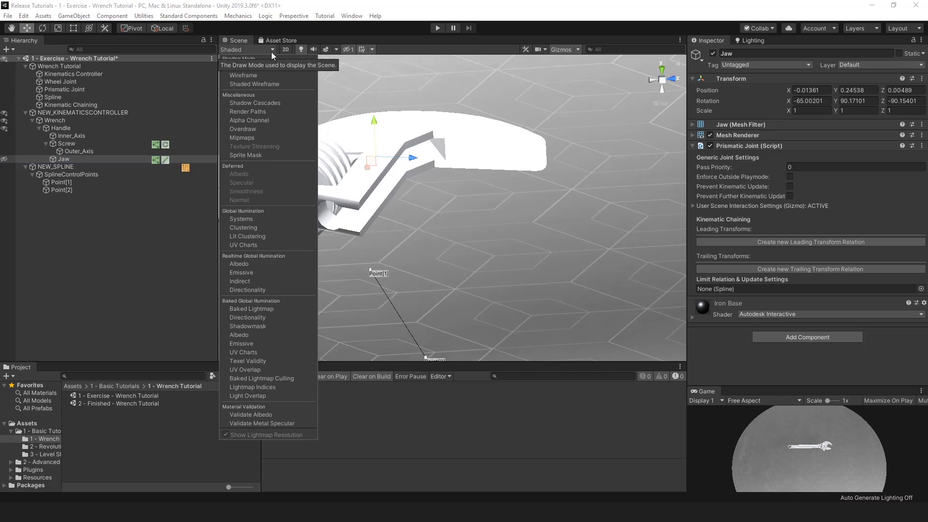
{"action": "left_click", "coordinate": [265, 84]}
{"action": "left_click", "coordinate": [171, 243]}
Step: Snap Point[1] to a vertex at the open end of the handle's guide channel, about X 0.0017, Y 0.0122, Z -0.0084
{"action": "left_click_drag", "start_coordinate": [423, 274], "coordinate": [374, 310], "text": "alt"}
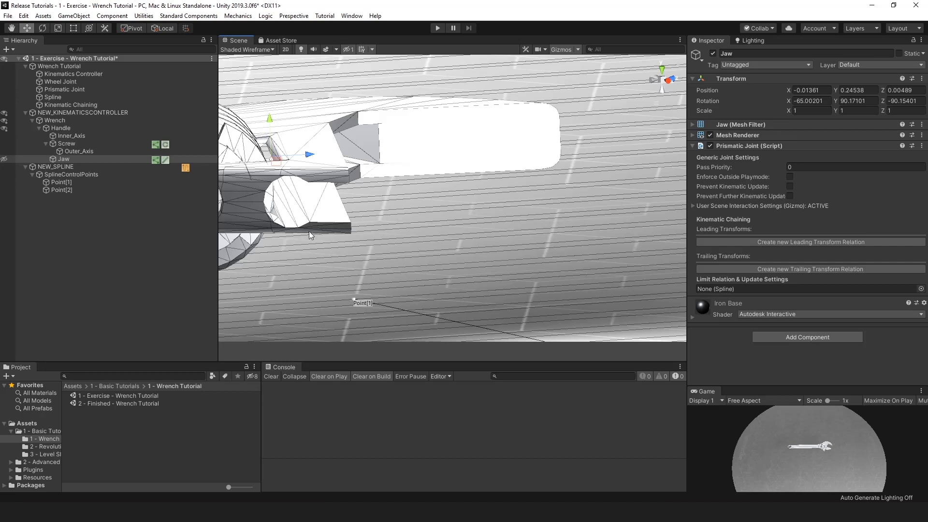
{"action": "left_click", "coordinate": [102, 181]}
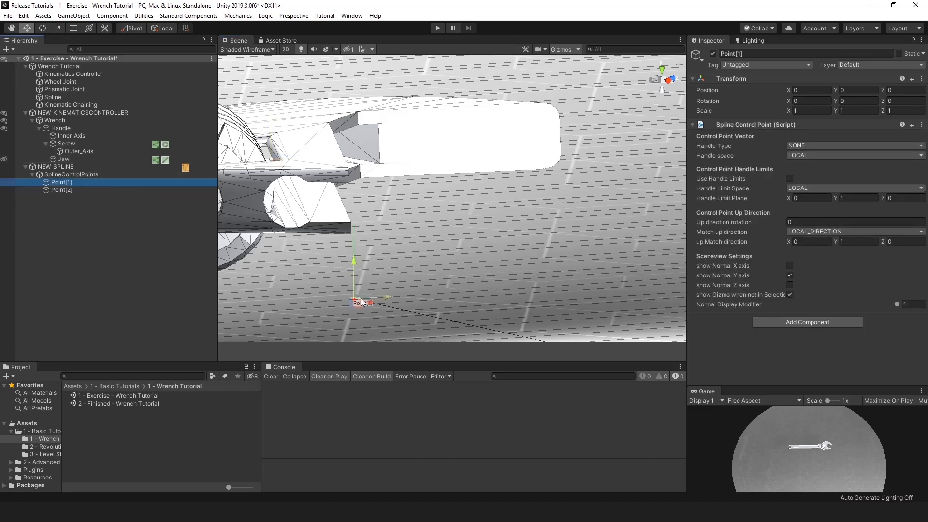
{"action": "left_click_drag", "start_coordinate": [445, 271], "coordinate": [458, 300], "text": "alt"}
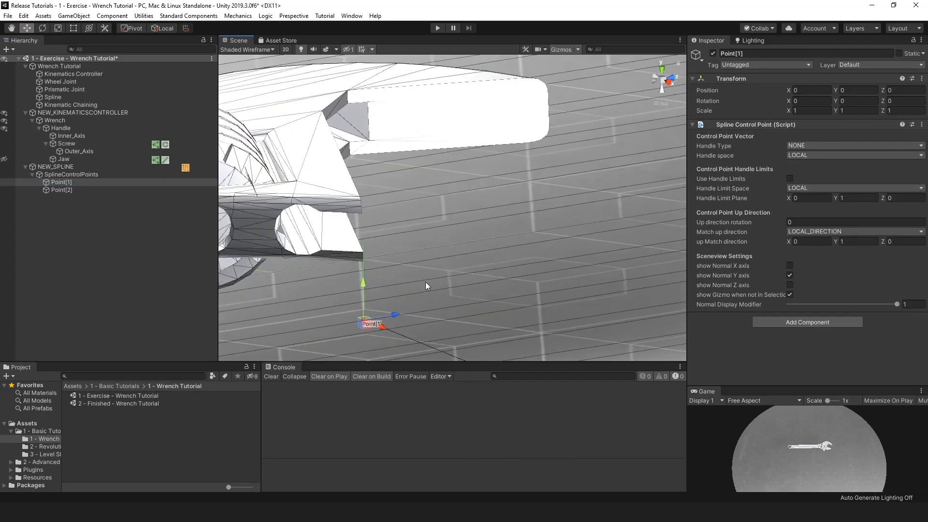
{"action": "mouse_move", "coordinate": [420, 271]}
{"action": "left_mouse_down", "text": "alt"}
{"action": "mouse_move", "coordinate": [433, 274]}
{"action": "mouse_move", "coordinate": [429, 285]}
{"action": "left_mouse_up", "text": "alt"}
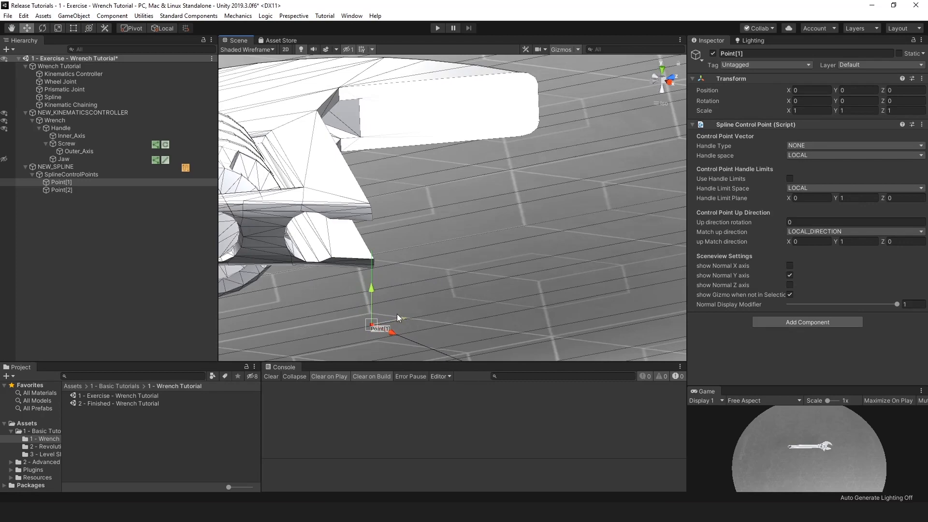
{"action": "left_click_drag", "start_coordinate": [372, 327], "coordinate": [333, 262]}
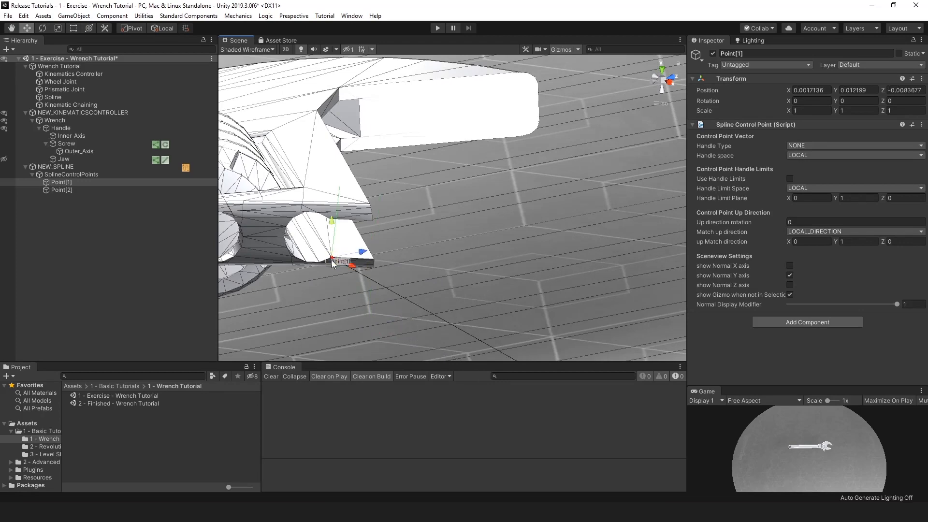
Step: Snap Point[2] to the matching vertex at the inner end of the guide channel, about X -0.0658, Y 0.0136, Z 0.0231
{"action": "left_click_drag", "start_coordinate": [412, 274], "coordinate": [403, 242], "text": "alt"}
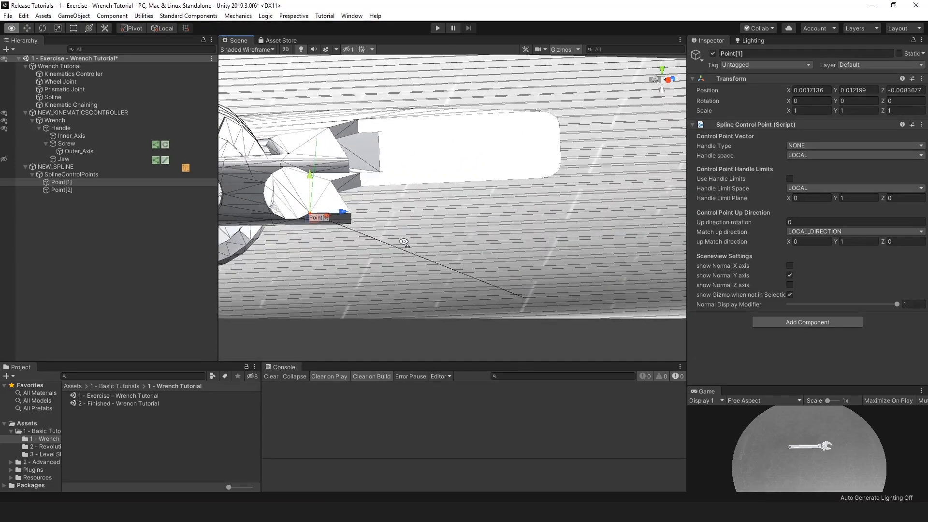
{"action": "right_click_drag", "start_coordinate": [403, 242], "coordinate": [403, 241]}
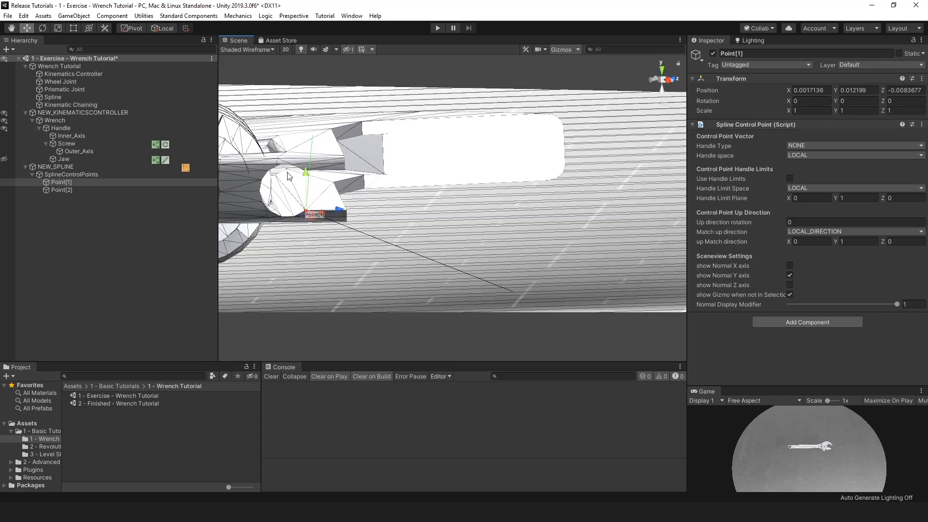
{"action": "left_click_drag", "start_coordinate": [386, 220], "coordinate": [457, 248], "text": "alt"}
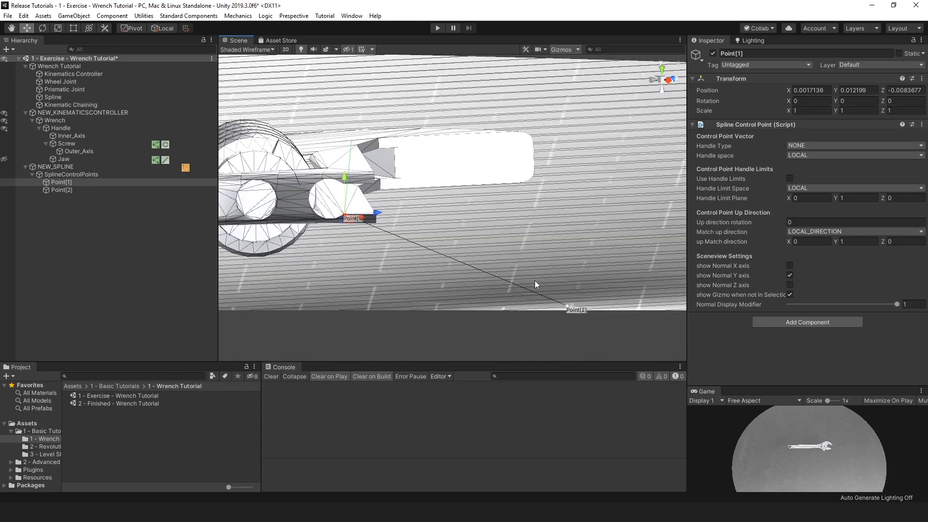
{"action": "left_click_drag", "start_coordinate": [568, 291], "coordinate": [562, 284], "text": "alt"}
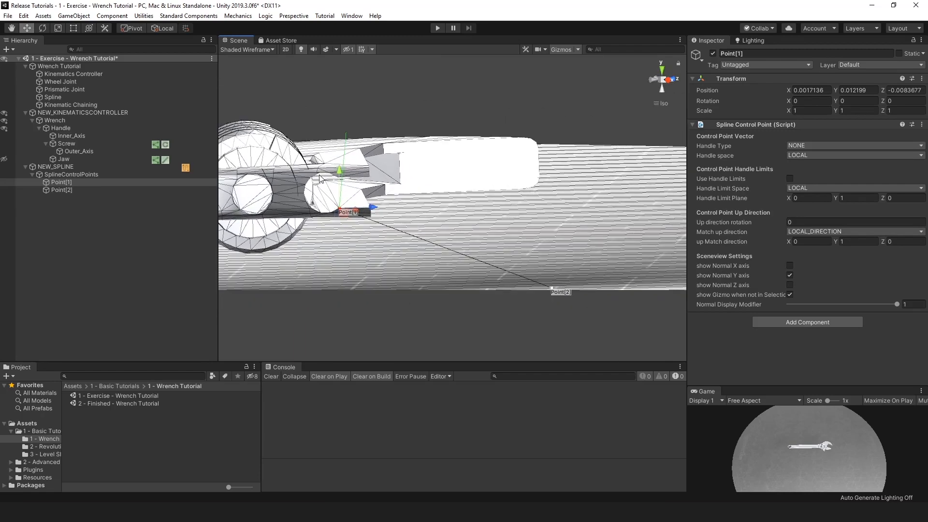
{"action": "left_click", "coordinate": [65, 189]}
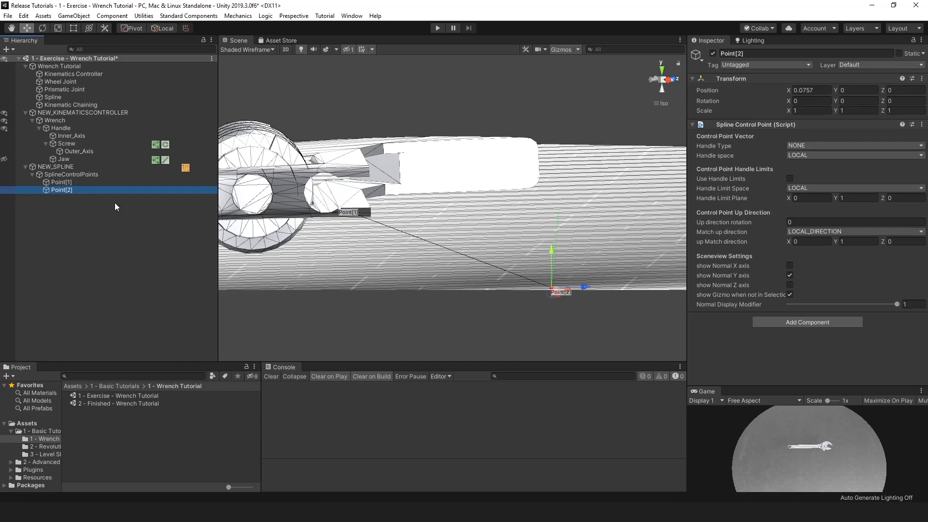
{"action": "left_click", "coordinate": [552, 292]}
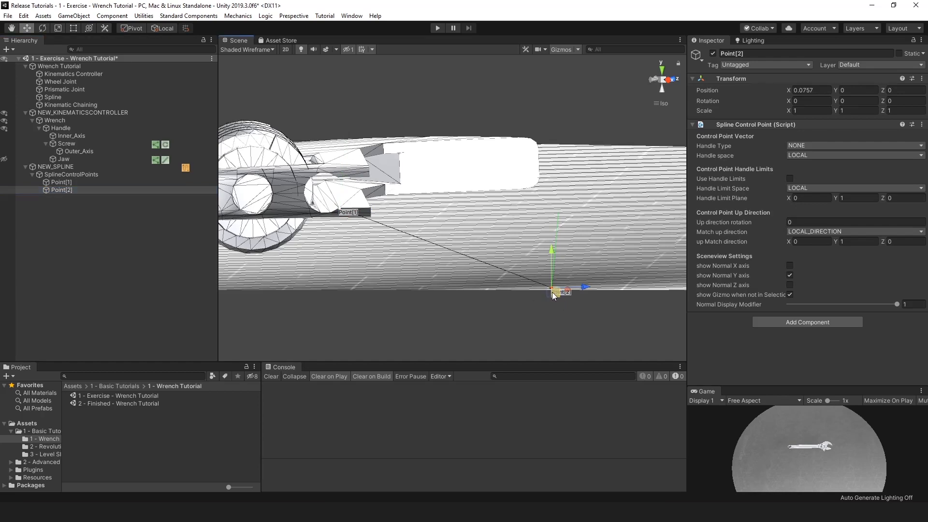
{"action": "left_click_drag", "start_coordinate": [552, 289], "coordinate": [325, 184]}
{"action": "left_click_drag", "start_coordinate": [438, 212], "coordinate": [388, 260], "text": "alt"}
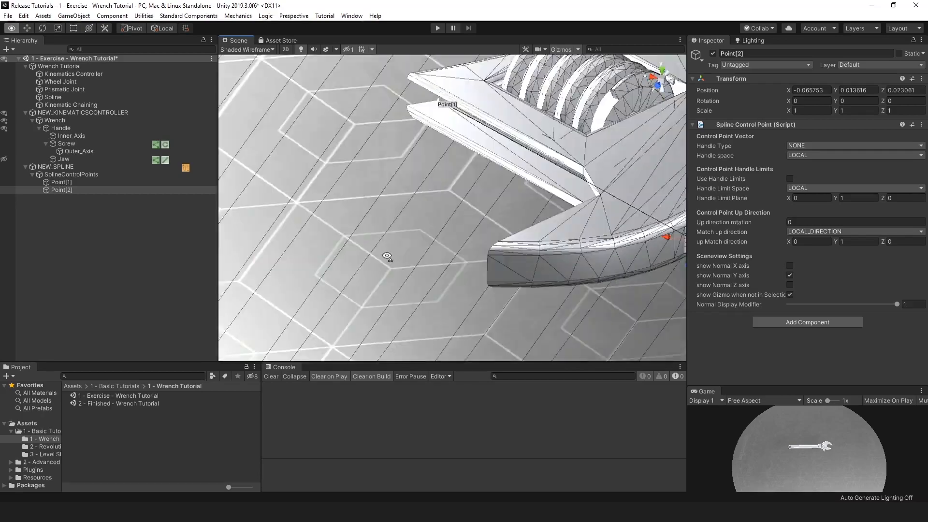
{"action": "middle_click_drag", "start_coordinate": [486, 256], "coordinate": [317, 231]}
{"action": "left_click_drag", "start_coordinate": [318, 232], "coordinate": [509, 245], "text": "alt"}
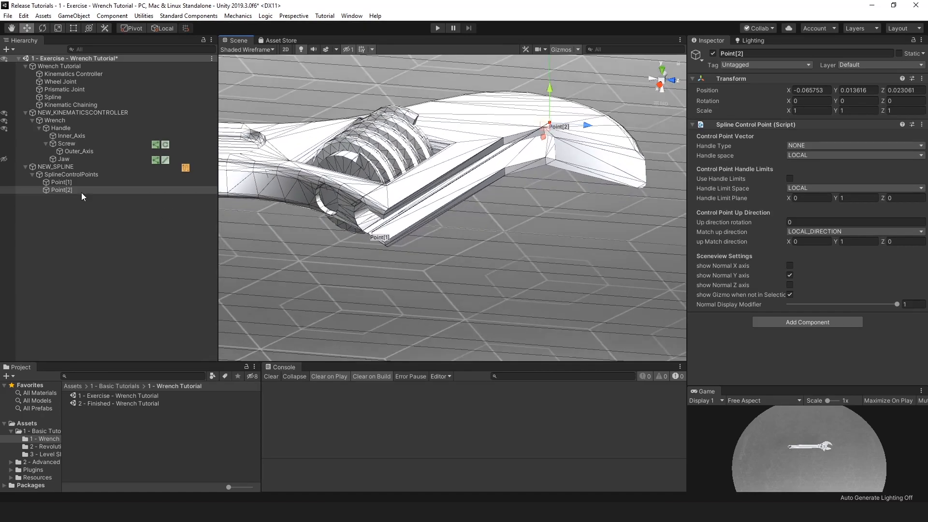
Step: Make the Jaw visible in the scene and parent NEW_SPLINE under Handle, directly above Jaw
{"action": "left_click", "coordinate": [5, 159]}
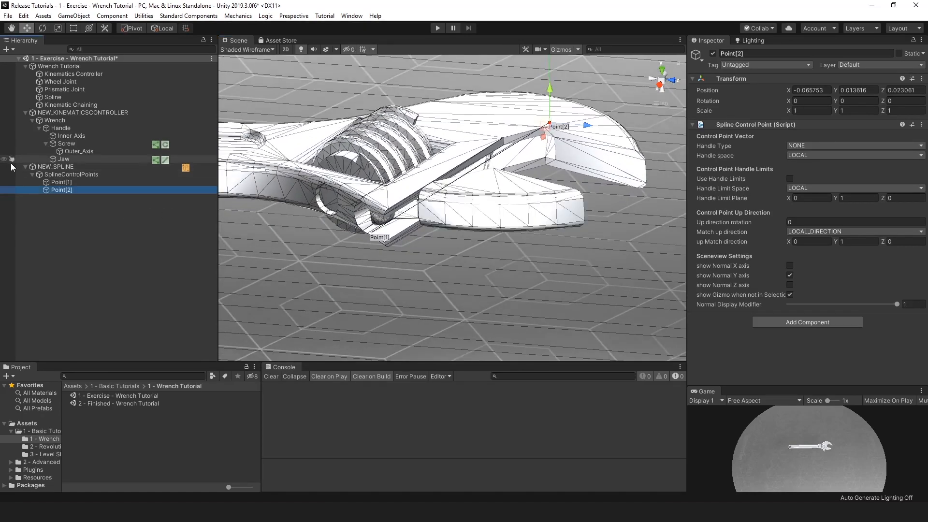
{"action": "left_click", "coordinate": [25, 167]}
{"action": "left_click", "coordinate": [65, 167]}
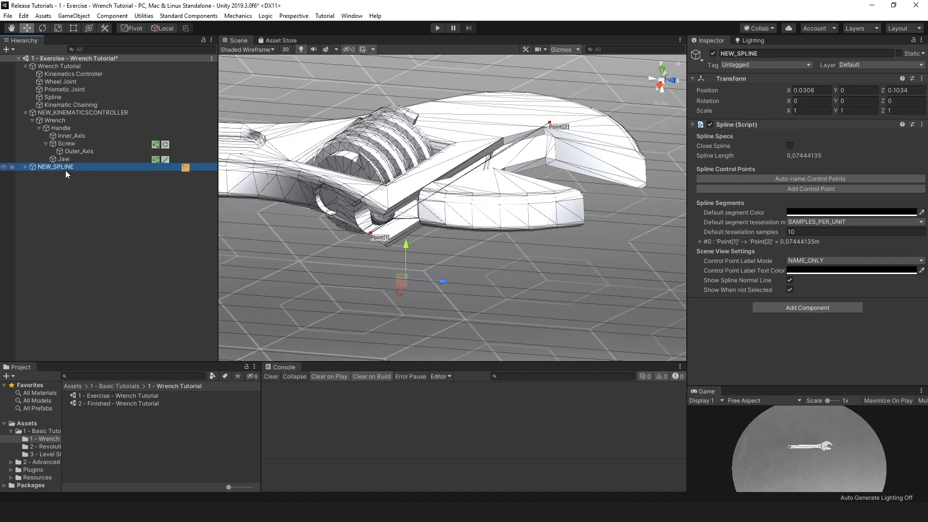
{"action": "left_click", "coordinate": [479, 220]}
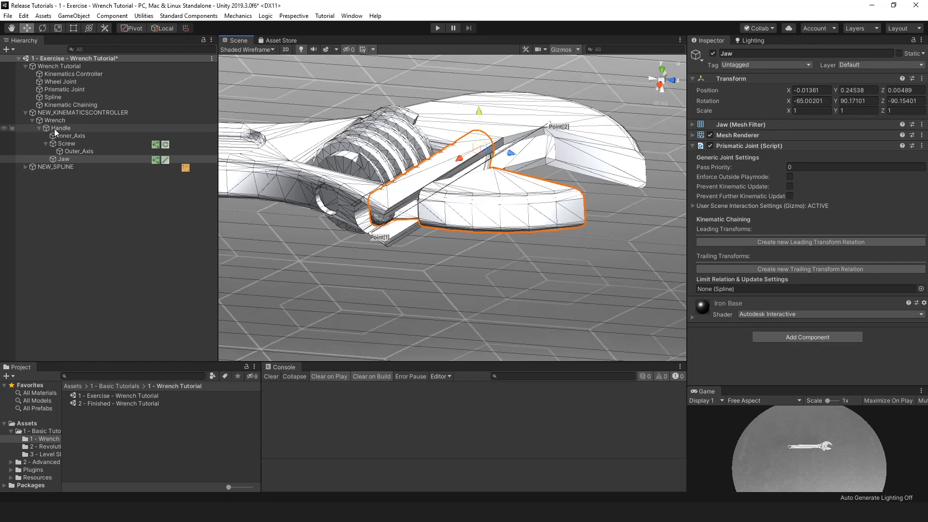
{"action": "mouse_move", "coordinate": [47, 166]}
{"action": "left_mouse_down"}
{"action": "mouse_move", "coordinate": [61, 157]}
{"action": "mouse_move", "coordinate": [51, 158]}
{"action": "left_mouse_up"}
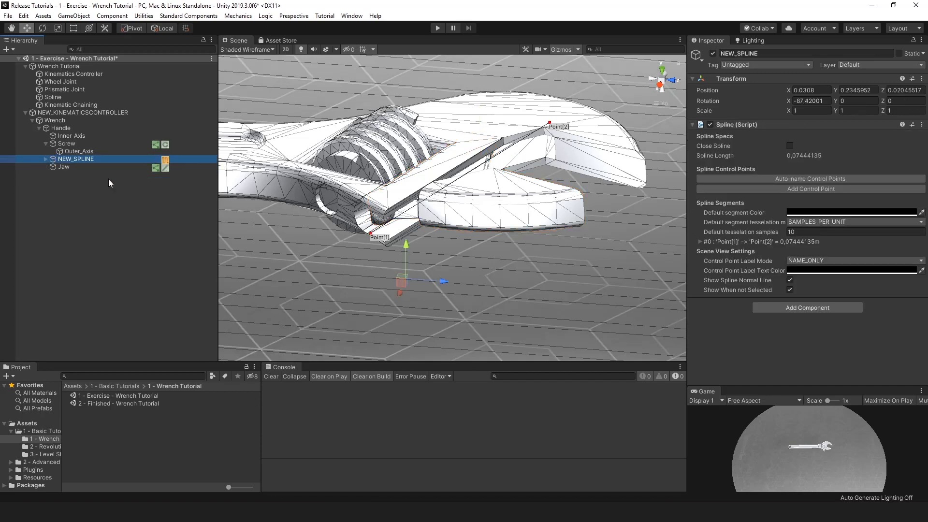
Step: Rename the NEW_SPLINE object to JawSpline
{"action": "left_click", "coordinate": [754, 54]}
{"action": "type", "text": "J"}
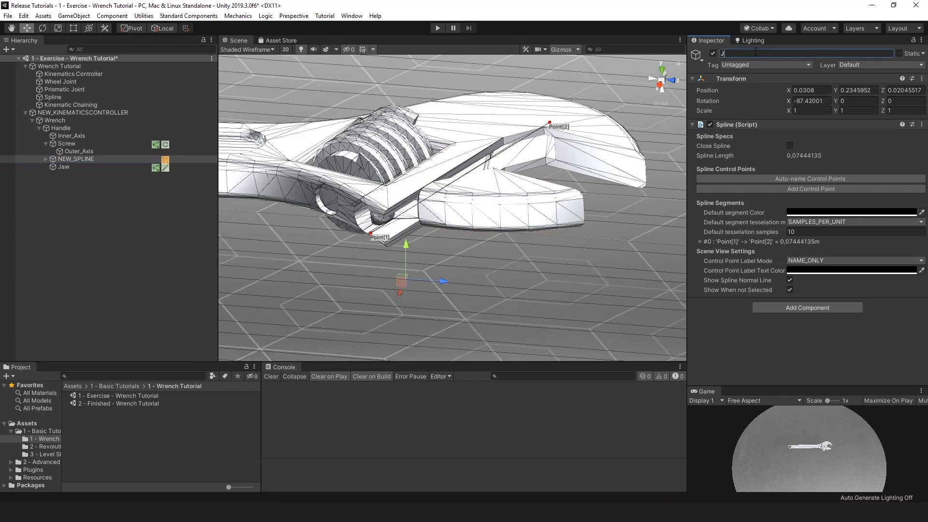
{"action": "type", "text": "awSpline"}
{"action": "key", "text": "Return"}
Step: Assign JawSpline as the limit spline of the Jaw's Prismatic Joint and enable Enforce Outside Playmode
{"action": "left_click", "coordinate": [65, 167]}
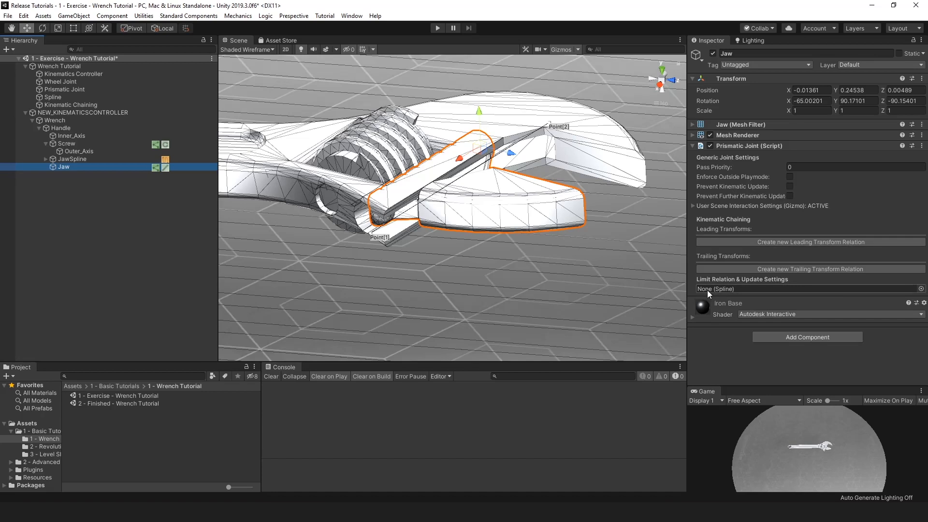
{"action": "left_click_drag", "start_coordinate": [114, 160], "coordinate": [759, 288]}
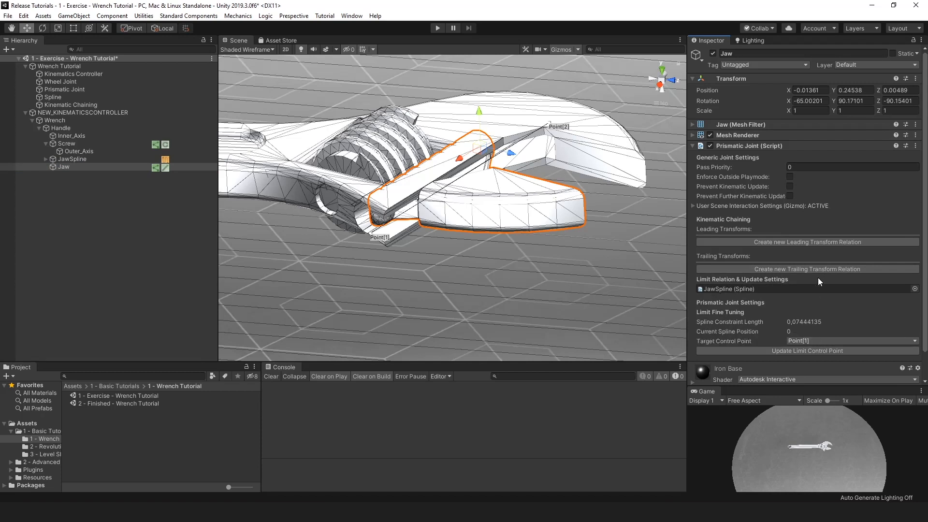
{"action": "left_click_drag", "start_coordinate": [508, 160], "coordinate": [631, 240]}
{"action": "right_click_drag", "start_coordinate": [630, 240], "coordinate": [588, 294]}
{"action": "left_click", "coordinate": [790, 177]}
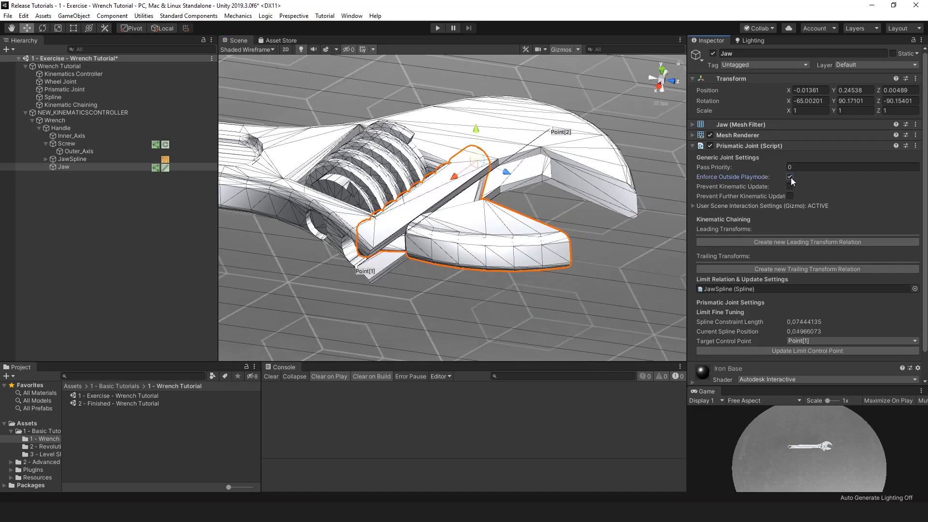
Step: Test the Prismatic Joint by sliding the Jaw along its spline to about X -0.0173, Y 0.2472, and reopen the Wrench Tutorial task list
{"action": "left_click_drag", "start_coordinate": [471, 186], "coordinate": [585, 151]}
{"action": "left_click_drag", "start_coordinate": [571, 189], "coordinate": [489, 161]}
{"action": "left_click_drag", "start_coordinate": [472, 282], "coordinate": [464, 305], "text": "alt"}
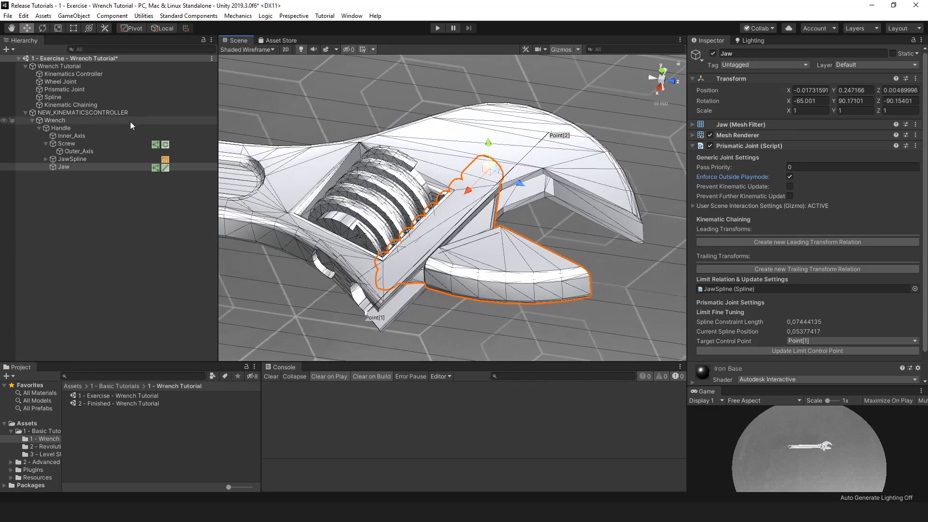
{"action": "left_click", "coordinate": [110, 66]}
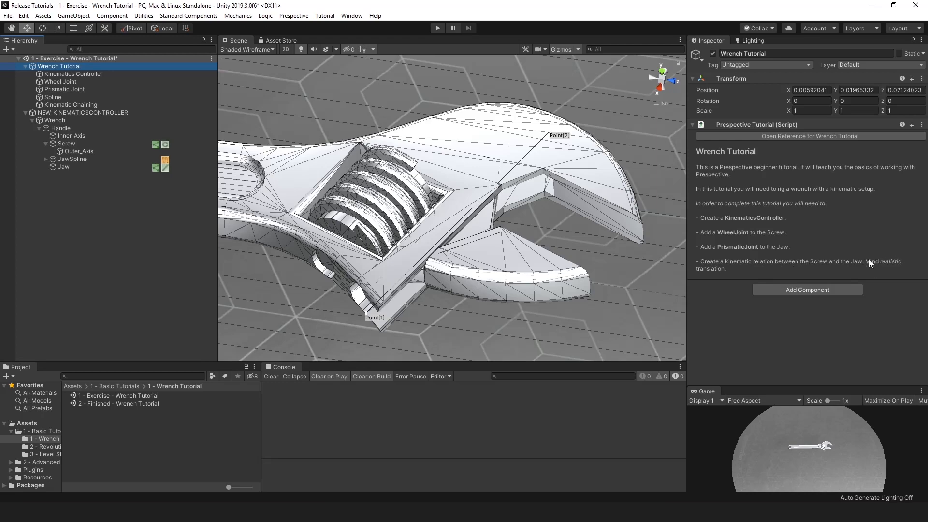
Step: Examine from several angles how the Screw's thread meets the Jaw's teeth in the wrench head
{"action": "right_click_drag", "start_coordinate": [480, 241], "coordinate": [662, 284]}
{"action": "middle_click_drag", "start_coordinate": [663, 284], "coordinate": [576, 230]}
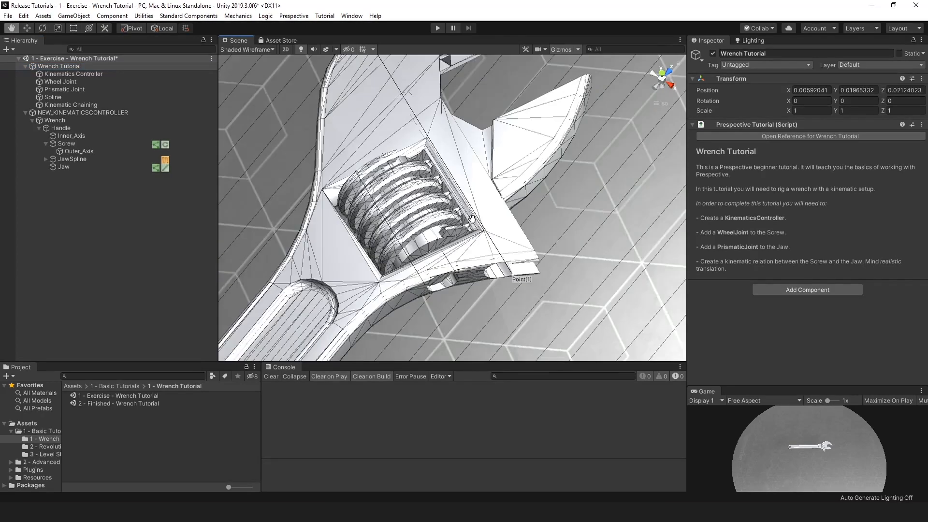
{"action": "scroll", "coordinate": [458, 203], "scroll_direction": "up", "scroll_amount": 8}
{"action": "right_click_drag", "start_coordinate": [449, 203], "coordinate": [473, 243]}
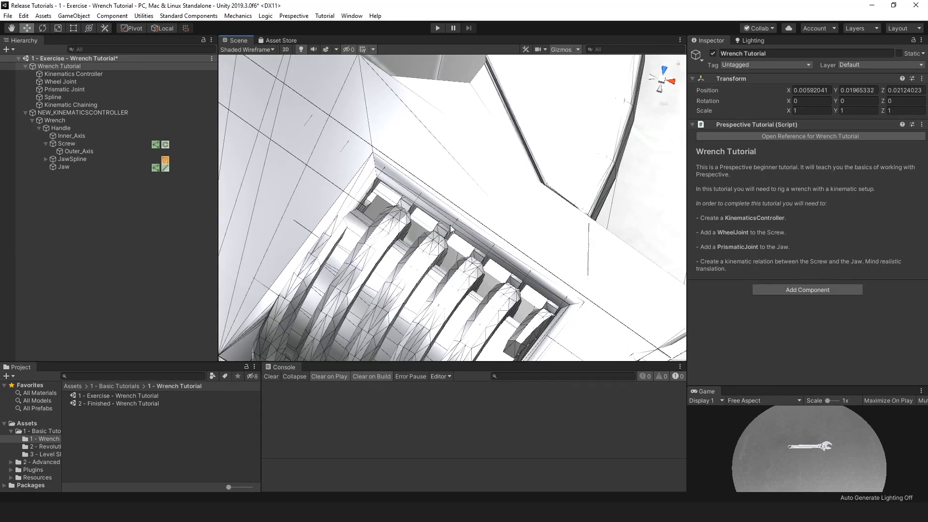
{"action": "right_click_drag", "start_coordinate": [662, 271], "coordinate": [459, 175]}
{"action": "scroll", "coordinate": [552, 245], "scroll_direction": "down", "scroll_amount": 9}
{"action": "middle_click_drag", "start_coordinate": [459, 175], "coordinate": [455, 246]}
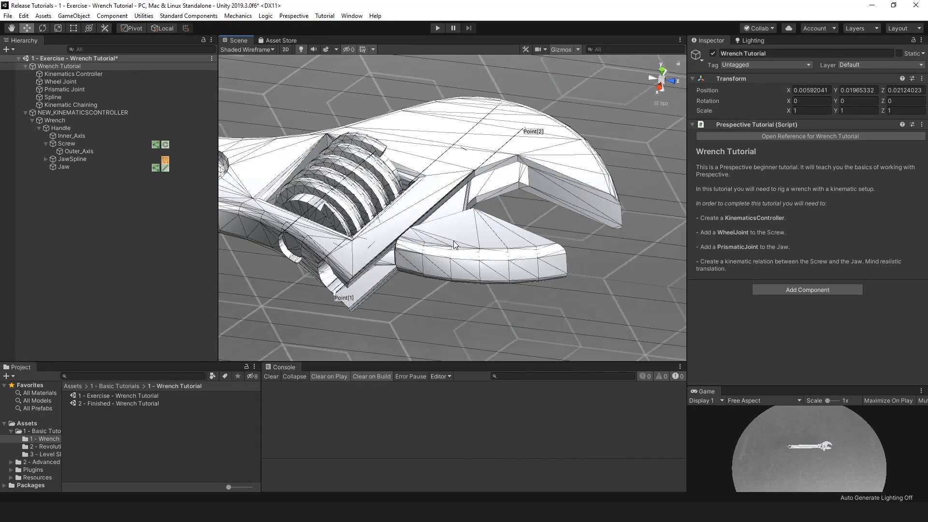
{"action": "right_click_drag", "start_coordinate": [420, 164], "coordinate": [444, 165]}
Step: Switch the Scene view's shading mode to Shaded
{"action": "left_click", "coordinate": [255, 50]}
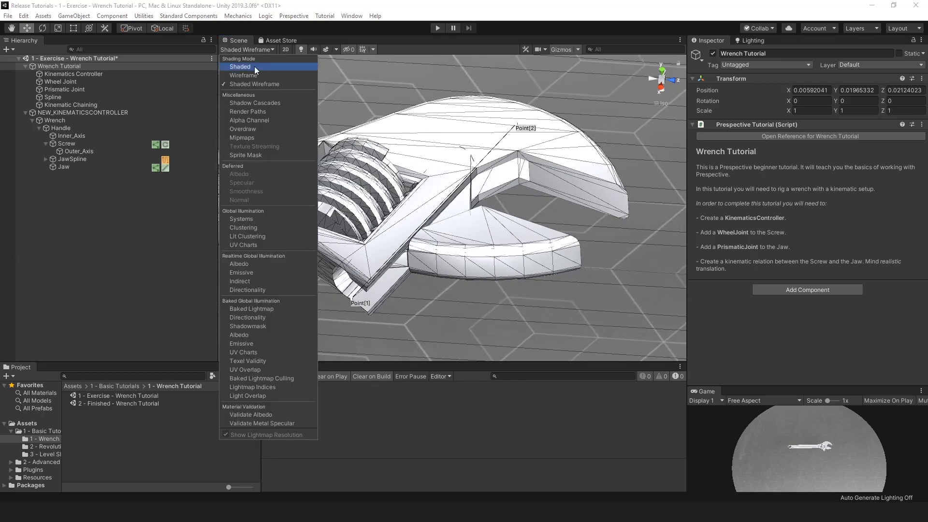
{"action": "left_click", "coordinate": [255, 66]}
{"action": "left_click", "coordinate": [255, 66]}
Step: Create a leading transform relation on the Jaw's Prismatic Joint with Screw as the opposing relation instance, keeping its direction BIDIRECTIONAL
{"action": "left_click", "coordinate": [474, 238]}
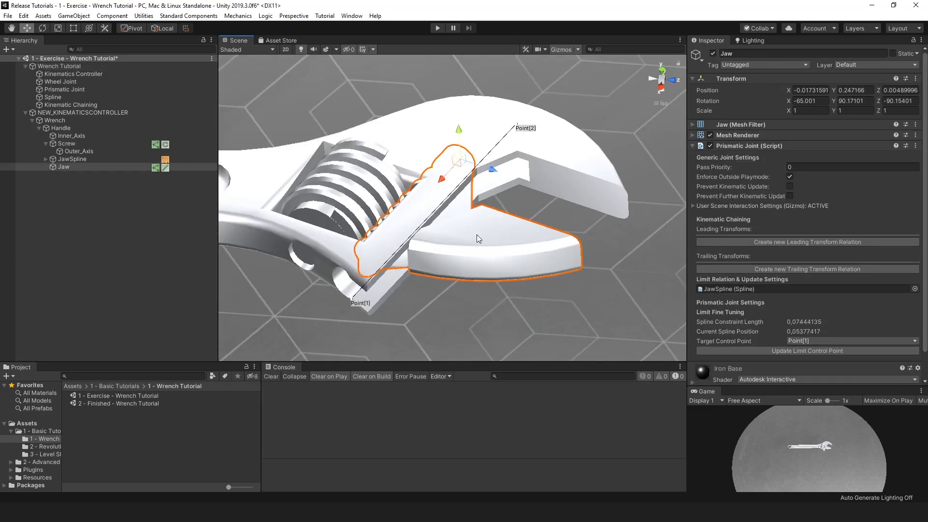
{"action": "scroll", "coordinate": [808, 185], "scroll_direction": "down", "scroll_amount": 1}
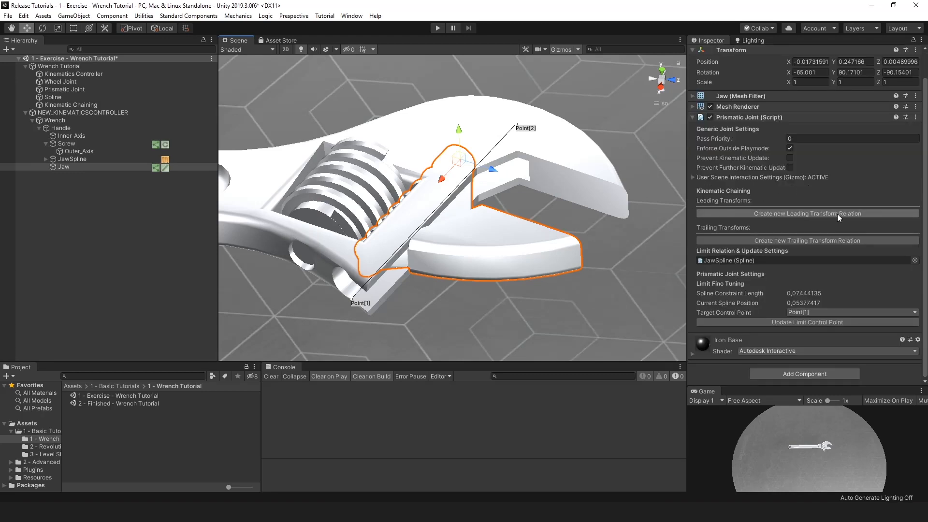
{"action": "left_click", "coordinate": [878, 214]}
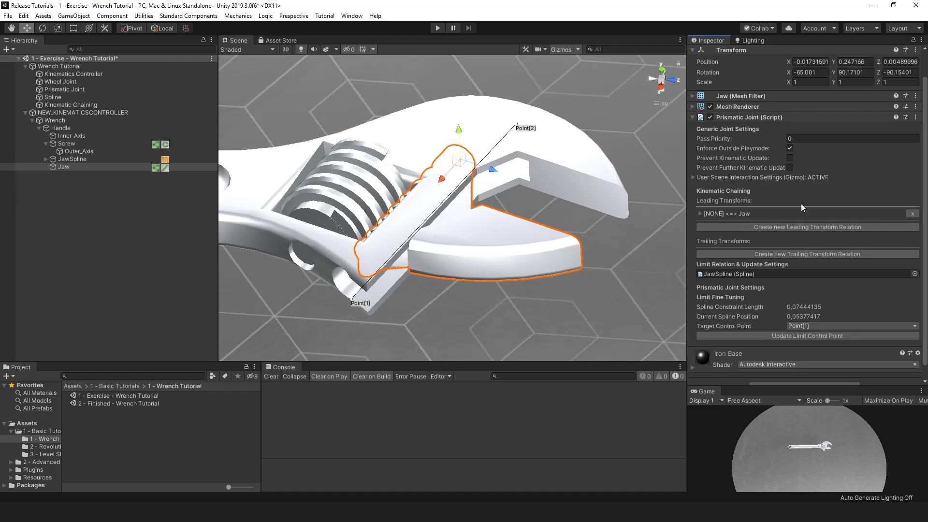
{"action": "left_click", "coordinate": [745, 213]}
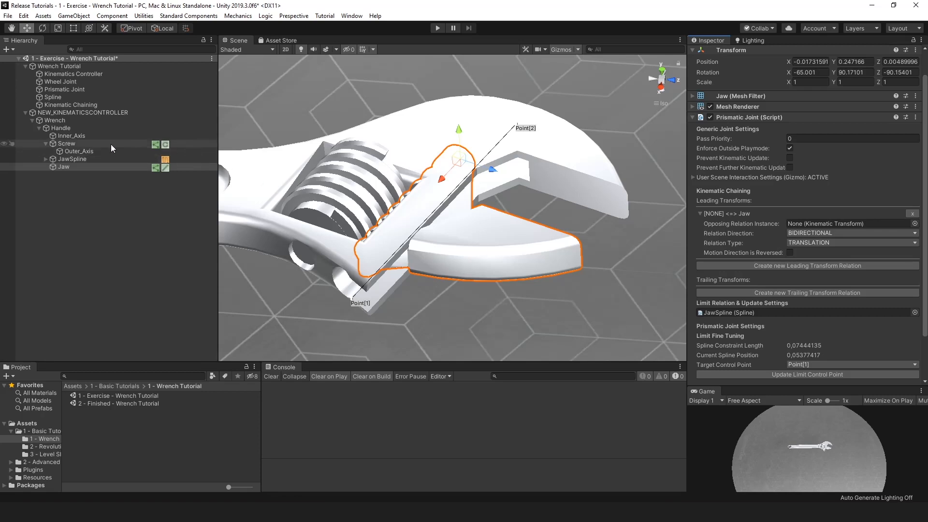
{"action": "left_click_drag", "start_coordinate": [67, 143], "coordinate": [832, 225]}
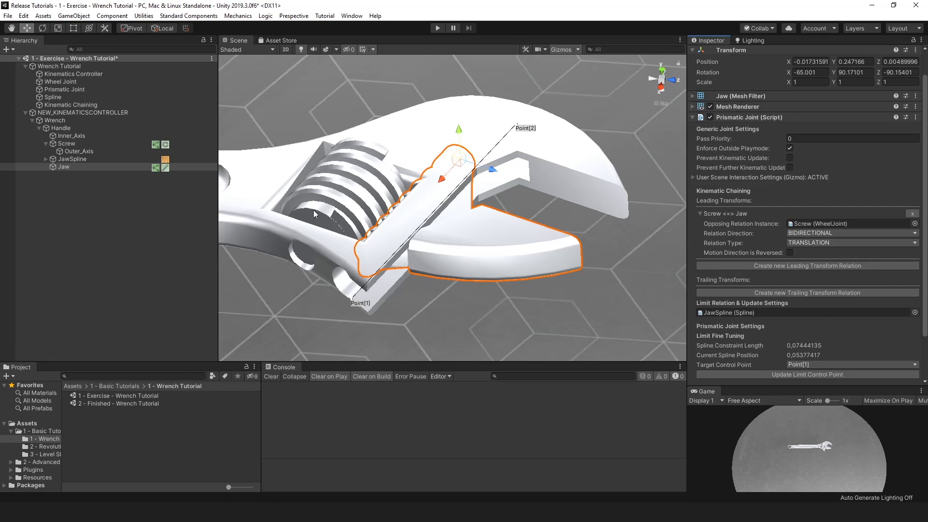
{"action": "left_click", "coordinate": [821, 234]}
{"action": "left_click", "coordinate": [822, 236]}
Step: Test the Screw–Jaw relation by sliding the Jaw along its spline to about X -0.0218, Y 0.2492
{"action": "mouse_move", "coordinate": [494, 226]}
{"action": "left_mouse_down", "text": "alt"}
{"action": "mouse_move", "coordinate": [569, 192]}
{"action": "mouse_move", "coordinate": [535, 186]}
{"action": "mouse_move", "coordinate": [480, 235]}
{"action": "left_mouse_up", "text": "alt"}
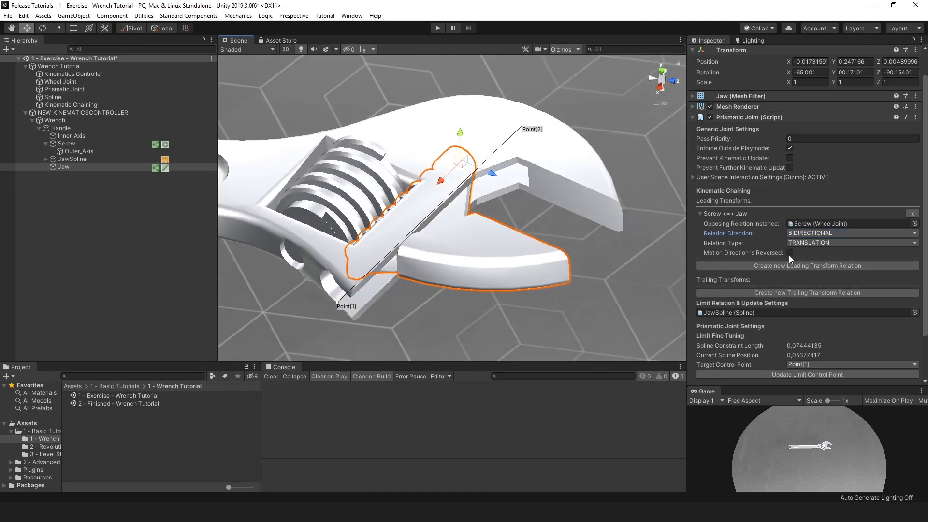
{"action": "left_click_drag", "start_coordinate": [483, 255], "coordinate": [602, 271], "text": "alt"}
{"action": "scroll", "coordinate": [714, 245], "scroll_direction": "up", "scroll_amount": 2}
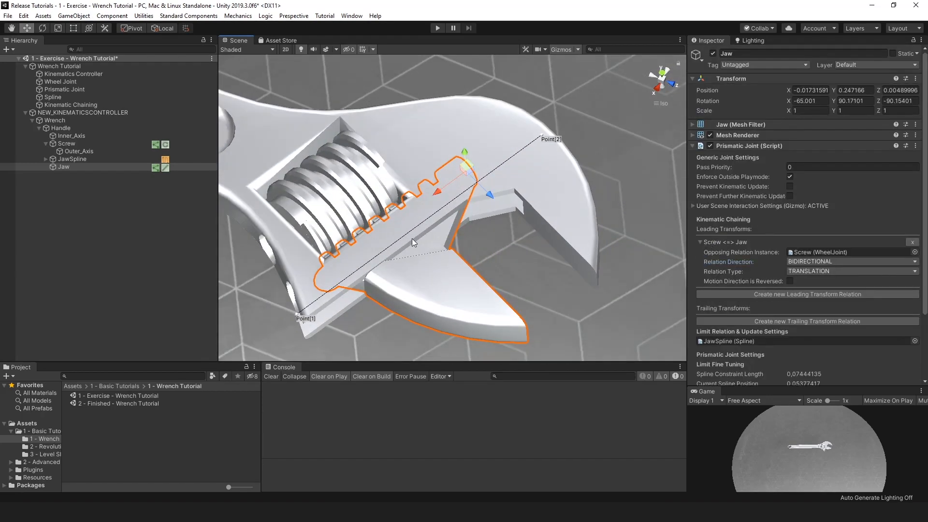
{"action": "scroll", "coordinate": [412, 239], "scroll_direction": "up", "scroll_amount": 3}
{"action": "left_click_drag", "start_coordinate": [546, 177], "coordinate": [586, 195]}
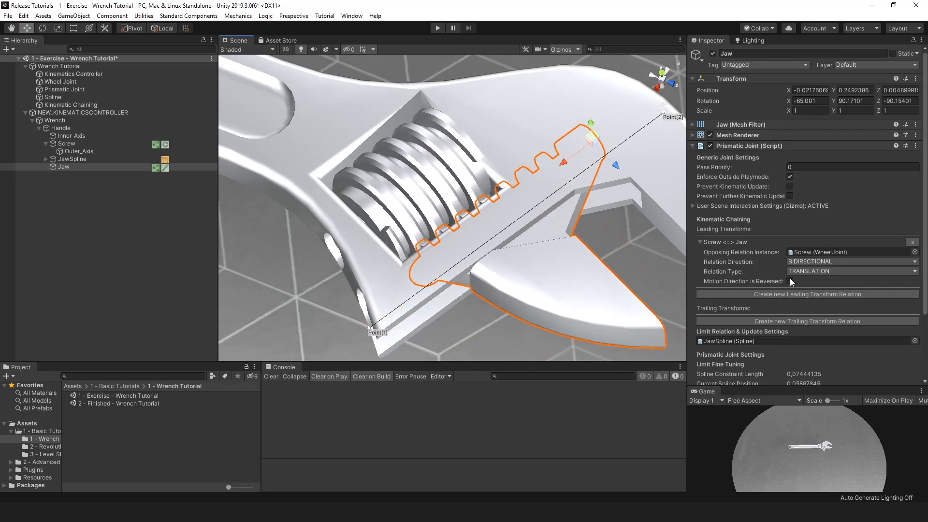
Step: Enable Motion Direction is Reversed for the Screw–Jaw relation and test it by sliding the Jaw to about X -0.0237, Y 0.2501
{"action": "left_click", "coordinate": [788, 280]}
{"action": "left_click_drag", "start_coordinate": [558, 162], "coordinate": [573, 205]}
{"action": "right_click_drag", "start_coordinate": [571, 237], "coordinate": [598, 211]}
{"action": "middle_click_drag", "start_coordinate": [599, 210], "coordinate": [540, 263]}
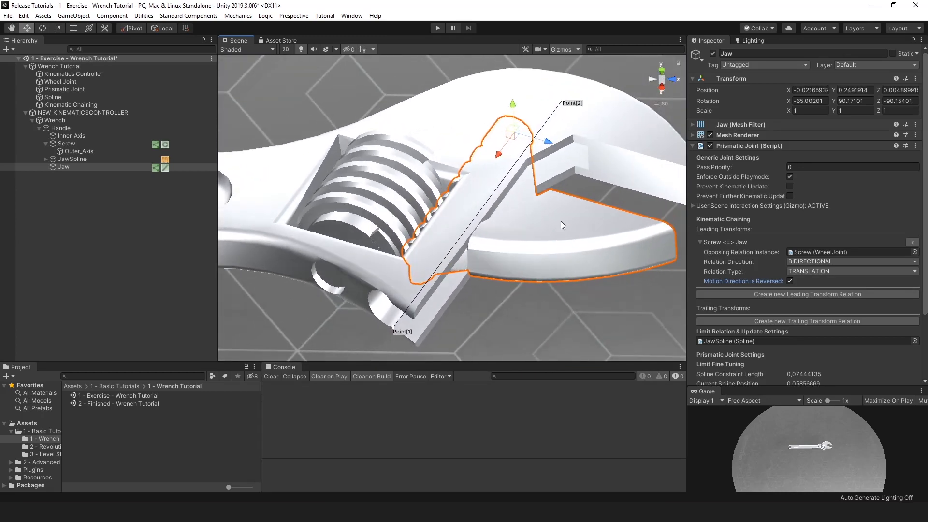
{"action": "right_click_drag", "start_coordinate": [560, 221], "coordinate": [425, 285]}
{"action": "middle_click_drag", "start_coordinate": [374, 221], "coordinate": [434, 214]}
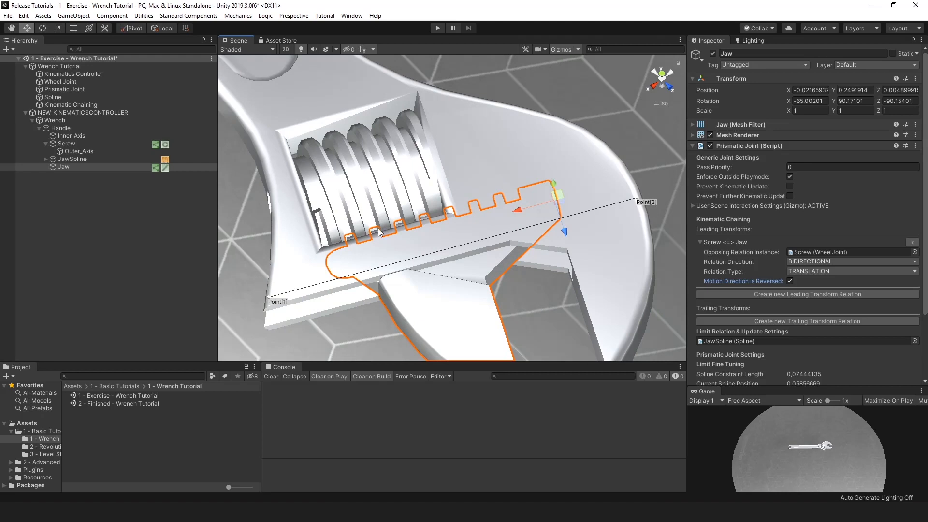
{"action": "right_click_drag", "start_coordinate": [380, 233], "coordinate": [431, 206]}
{"action": "right_click_drag", "start_coordinate": [391, 232], "coordinate": [418, 260]}
{"action": "left_click_drag", "start_coordinate": [526, 213], "coordinate": [477, 263]}
{"action": "right_click_drag", "start_coordinate": [478, 262], "coordinate": [482, 252]}
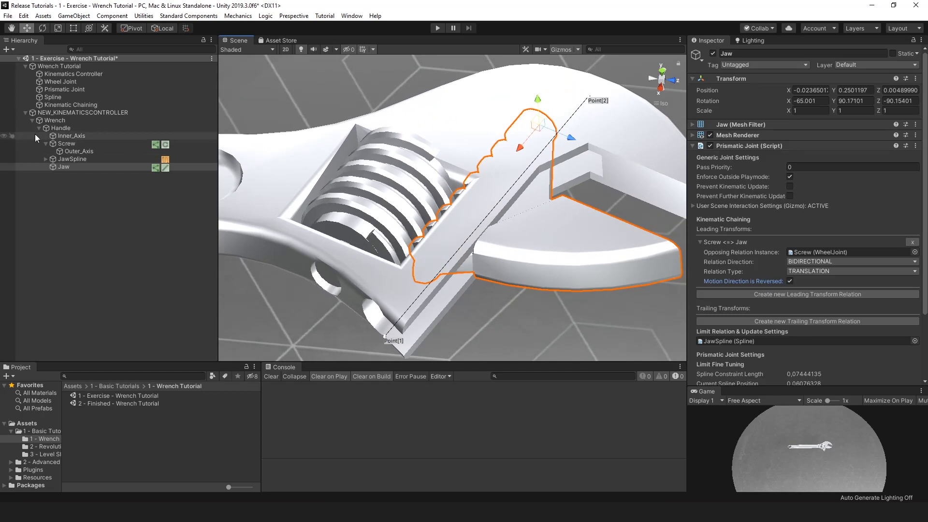
Step: Check the Screw's Wheel Joint, slide the Jaw to about X -0.0221, Y 0.2494, and inspect its teeth against the thread up close
{"action": "left_click", "coordinate": [125, 144]}
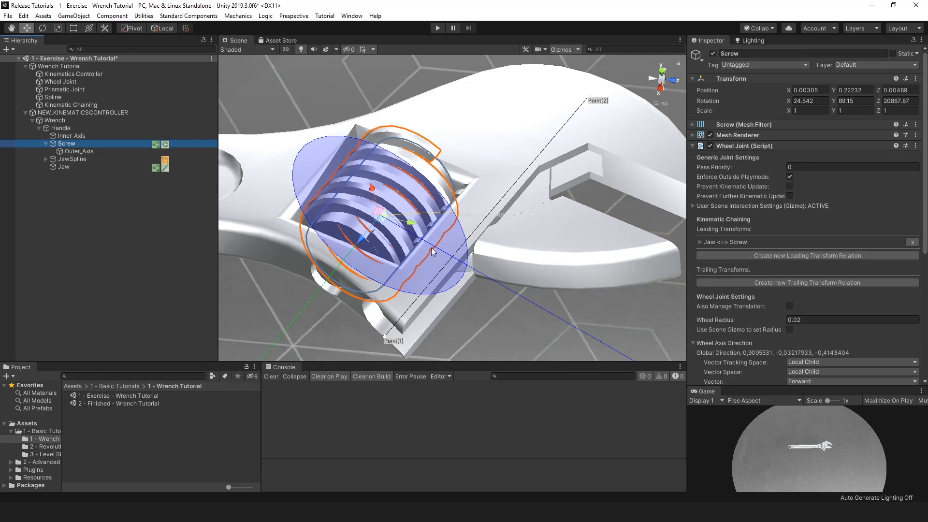
{"action": "right_click_drag", "start_coordinate": [549, 228], "coordinate": [483, 263]}
{"action": "middle_click_drag", "start_coordinate": [483, 263], "coordinate": [512, 226]}
{"action": "mouse_move", "coordinate": [511, 227]}
{"action": "right_mouse_down"}
{"action": "mouse_move", "coordinate": [520, 229]}
{"action": "mouse_move", "coordinate": [507, 234]}
{"action": "right_mouse_up"}
{"action": "left_click", "coordinate": [521, 196]}
{"action": "left_click_drag", "start_coordinate": [540, 141], "coordinate": [509, 153]}
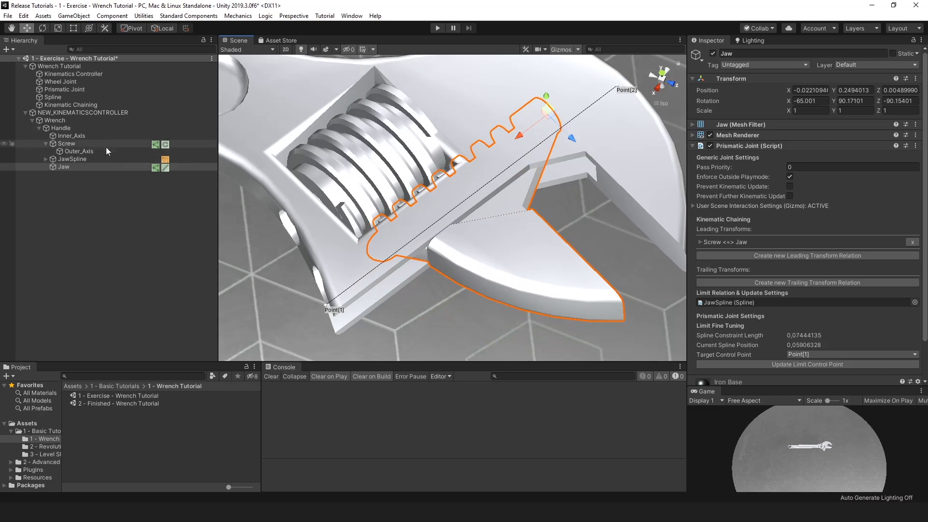
{"action": "right_click_drag", "start_coordinate": [353, 193], "coordinate": [497, 256]}
{"action": "scroll", "coordinate": [527, 216], "scroll_direction": "up", "scroll_amount": 6}
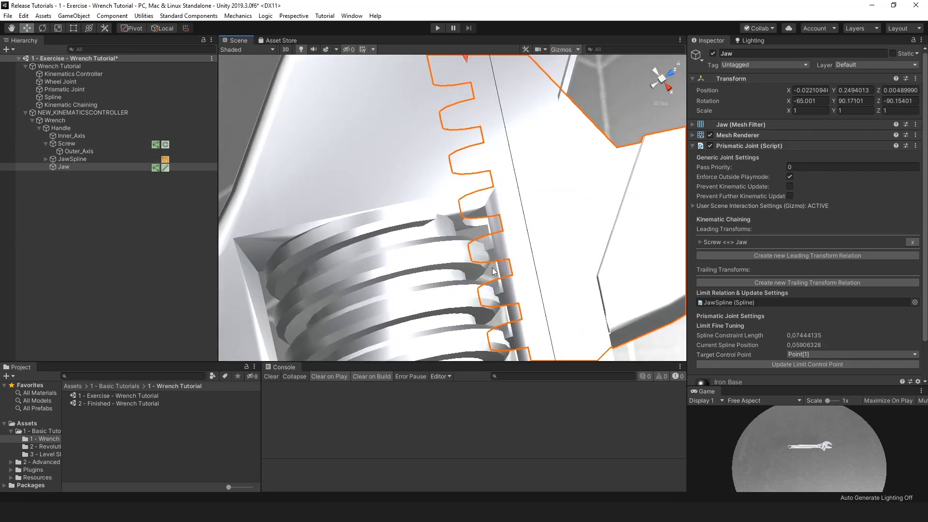
{"action": "right_click_drag", "start_coordinate": [488, 290], "coordinate": [489, 213]}
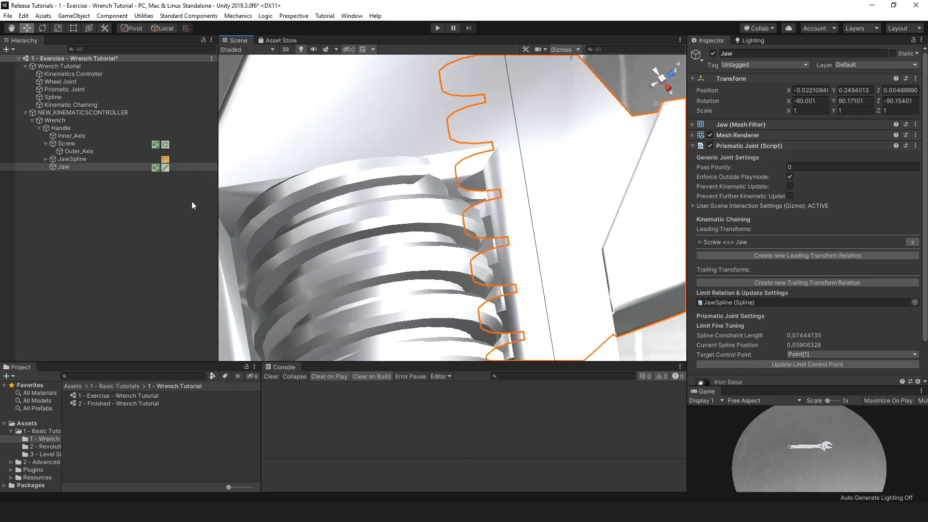
Step: Set the Wheel Radius of the Screw's Wheel Joint to 0.0008
{"action": "left_click", "coordinate": [98, 144]}
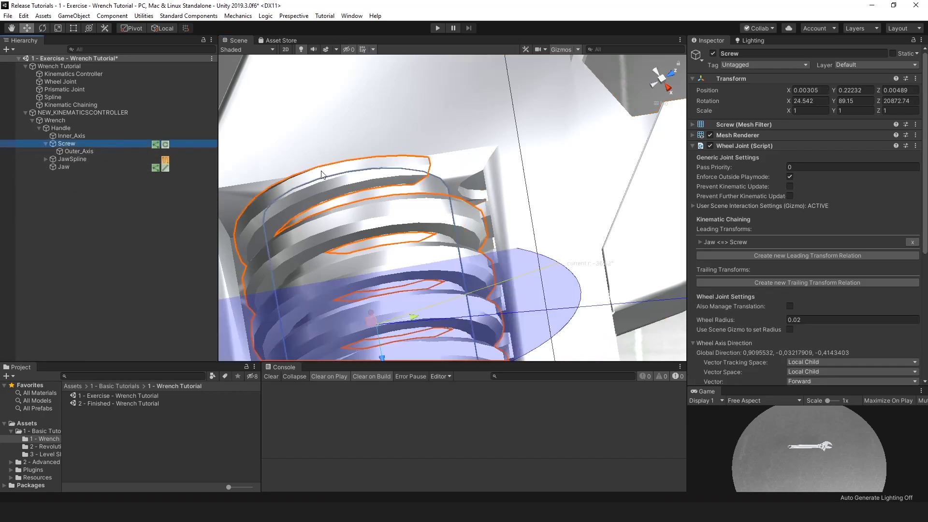
{"action": "scroll", "coordinate": [448, 240], "scroll_direction": "down", "scroll_amount": 9}
{"action": "middle_click_drag", "start_coordinate": [465, 232], "coordinate": [457, 201]}
{"action": "left_click", "coordinate": [816, 319]}
{"action": "type", "text": "0"}
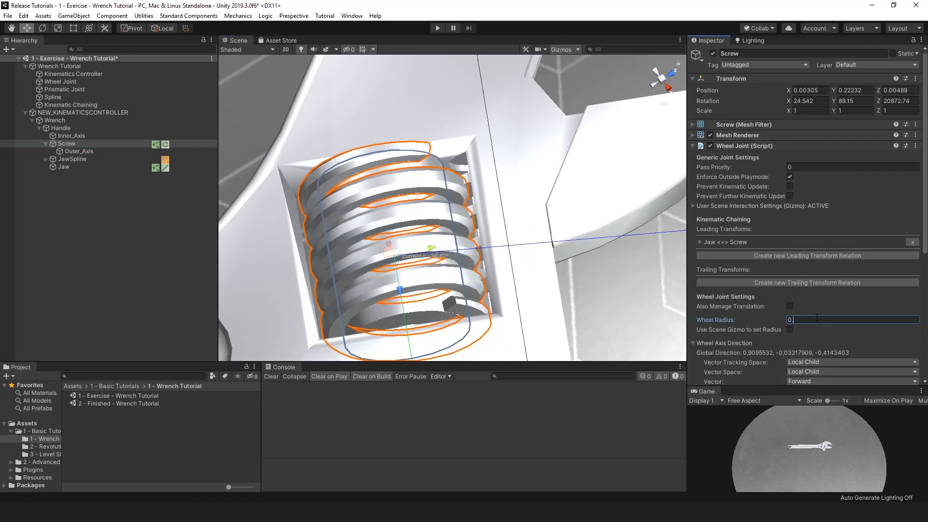
{"action": "type", "text": ".0008"}
Step: Test the new wheel radius by sliding the Jaw back and forth along its spline while watching the Screw turn
{"action": "scroll", "coordinate": [443, 230], "scroll_direction": "up", "scroll_amount": 5}
{"action": "right_click_drag", "start_coordinate": [507, 275], "coordinate": [418, 296]}
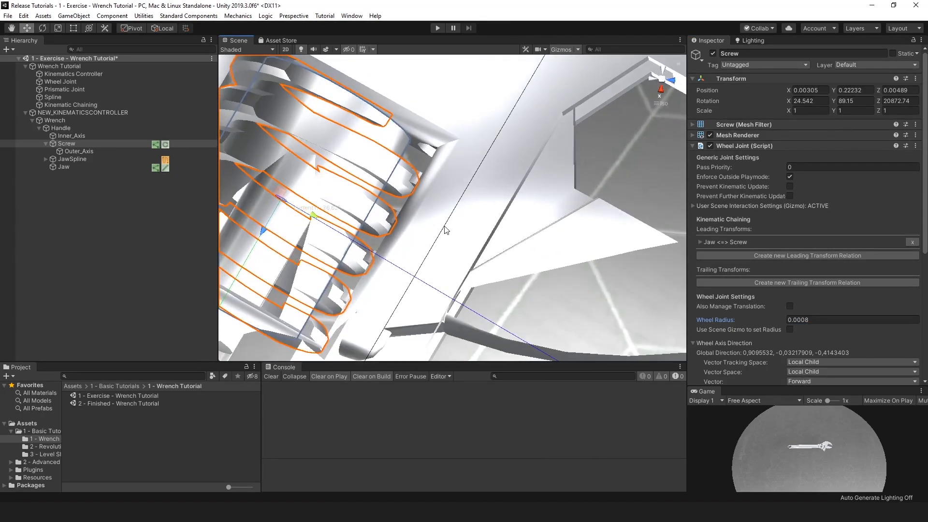
{"action": "left_click", "coordinate": [561, 253]}
{"action": "scroll", "coordinate": [502, 249], "scroll_direction": "down", "scroll_amount": 1}
{"action": "right_click_drag", "start_coordinate": [503, 249], "coordinate": [526, 215]}
{"action": "left_click_drag", "start_coordinate": [518, 66], "coordinate": [485, 216]}
{"action": "left_click_drag", "start_coordinate": [504, 142], "coordinate": [577, 66]}
{"action": "middle_click_drag", "start_coordinate": [584, 104], "coordinate": [552, 149]}
{"action": "left_click_drag", "start_coordinate": [544, 112], "coordinate": [587, 68]}
Step: Disable Enforce Outside Playmode on the Screw's Wheel Joint
{"action": "left_click_drag", "start_coordinate": [396, 258], "coordinate": [468, 289], "text": "alt"}
{"action": "left_click", "coordinate": [414, 209]}
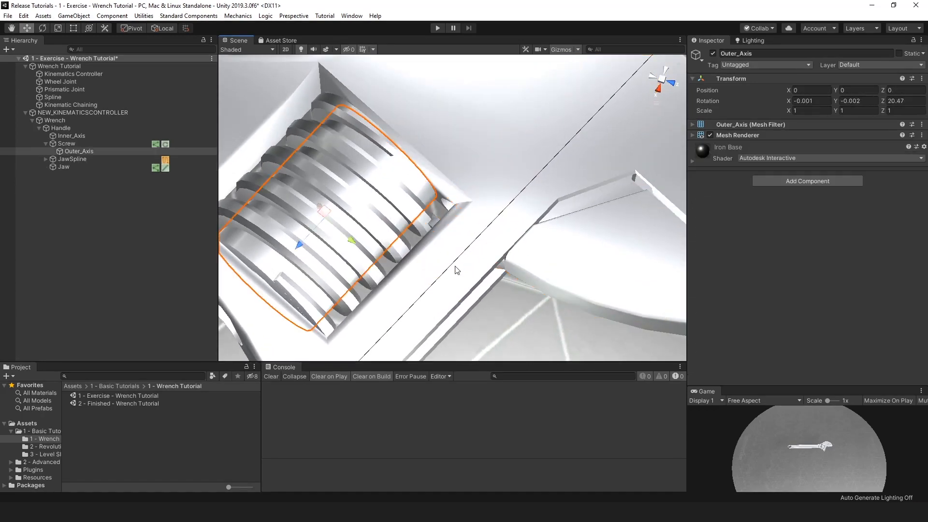
{"action": "left_click", "coordinate": [295, 125]}
{"action": "mouse_move", "coordinate": [470, 244]}
{"action": "middle_mouse_down"}
{"action": "mouse_move", "coordinate": [468, 195]}
{"action": "mouse_move", "coordinate": [459, 235]}
{"action": "middle_mouse_up"}
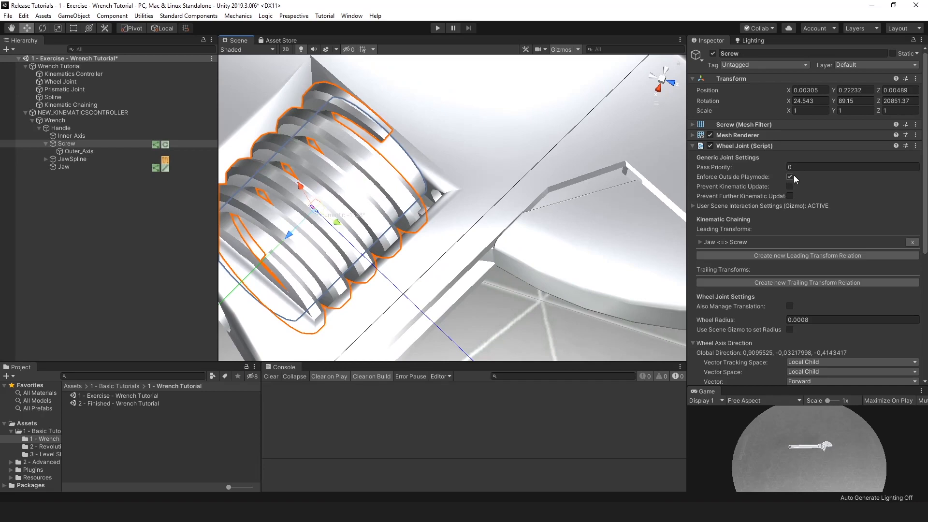
{"action": "left_click", "coordinate": [791, 177]}
Step: Rotate the Screw about its own axis to a Z rotation of about 20975.93 to fit its thread between the Jaw's teeth
{"action": "left_click_drag", "start_coordinate": [425, 263], "coordinate": [462, 218], "text": "alt"}
{"action": "middle_click_drag", "start_coordinate": [488, 182], "coordinate": [483, 228]}
{"action": "mouse_move", "coordinate": [483, 228]}
{"action": "left_mouse_down", "text": "alt"}
{"action": "mouse_move", "coordinate": [494, 247]}
{"action": "mouse_move", "coordinate": [465, 230]}
{"action": "left_mouse_up", "text": "alt"}
{"action": "key", "text": "f"}
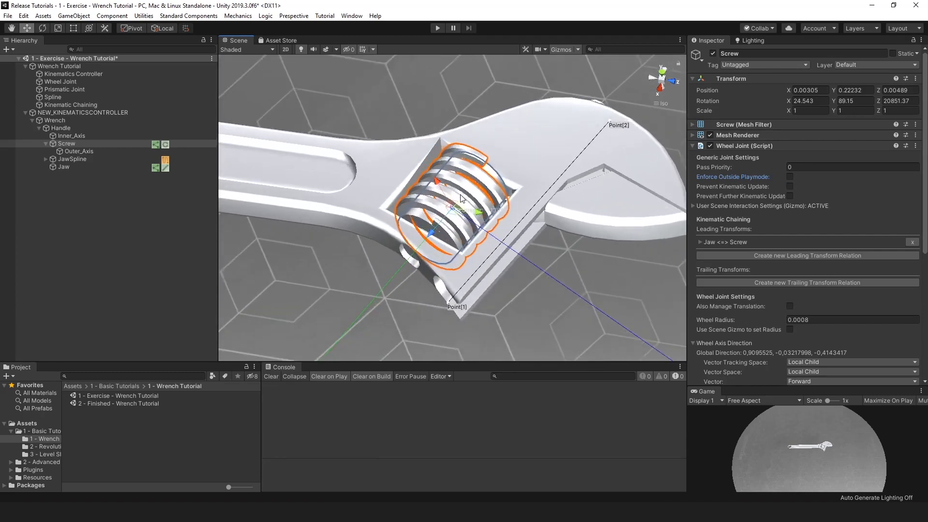
{"action": "middle_click_drag", "start_coordinate": [660, 213], "coordinate": [569, 257]}
{"action": "left_click_drag", "start_coordinate": [570, 256], "coordinate": [539, 280], "text": "alt"}
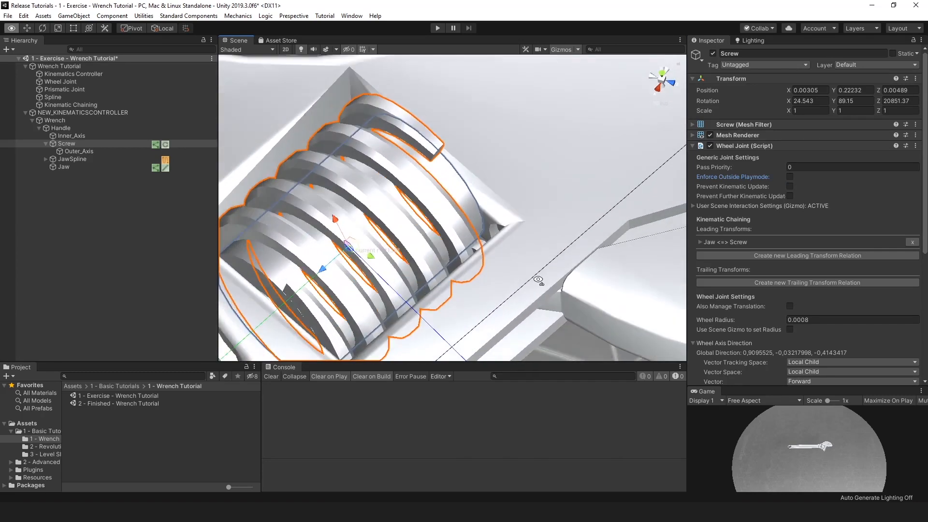
{"action": "left_click_drag", "start_coordinate": [472, 271], "coordinate": [492, 246], "text": "alt"}
{"action": "key", "text": "e"}
{"action": "left_click_drag", "start_coordinate": [352, 227], "coordinate": [543, 310]}
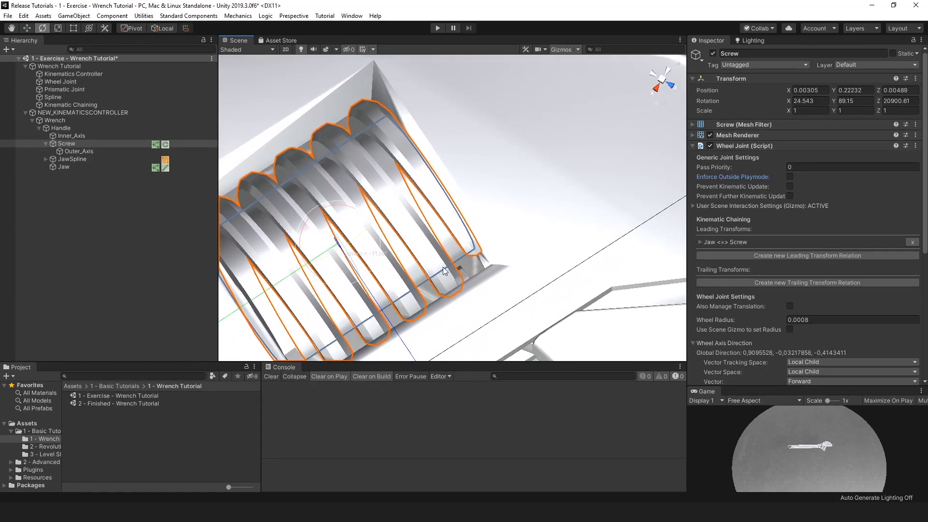
{"action": "left_click_drag", "start_coordinate": [327, 220], "coordinate": [358, 286]}
{"action": "left_click_drag", "start_coordinate": [566, 293], "coordinate": [543, 292], "text": "alt"}
{"action": "left_click_drag", "start_coordinate": [325, 216], "coordinate": [338, 242]}
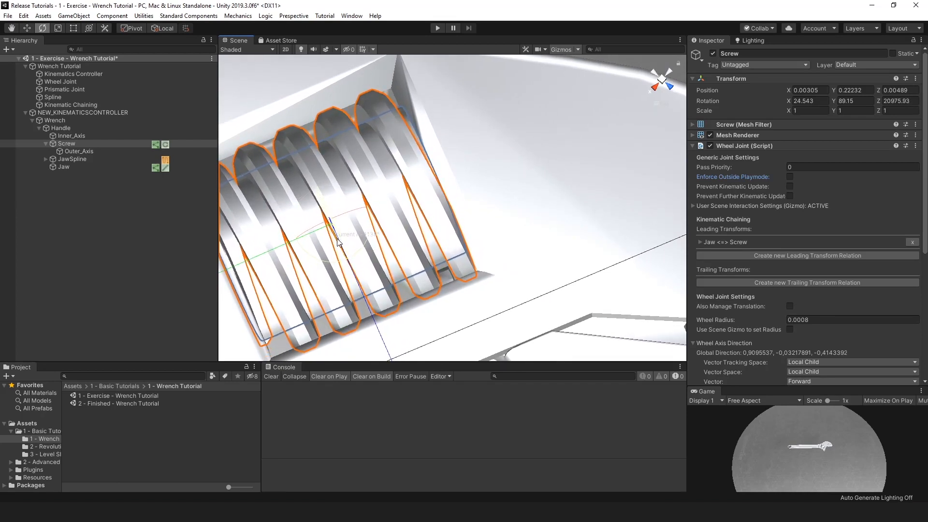
Step: Slide the Jaw back along its spline to about X -0.0238, Y 0.2502 to test its motion with the Screw
{"action": "right_click_drag", "start_coordinate": [601, 289], "coordinate": [630, 186]}
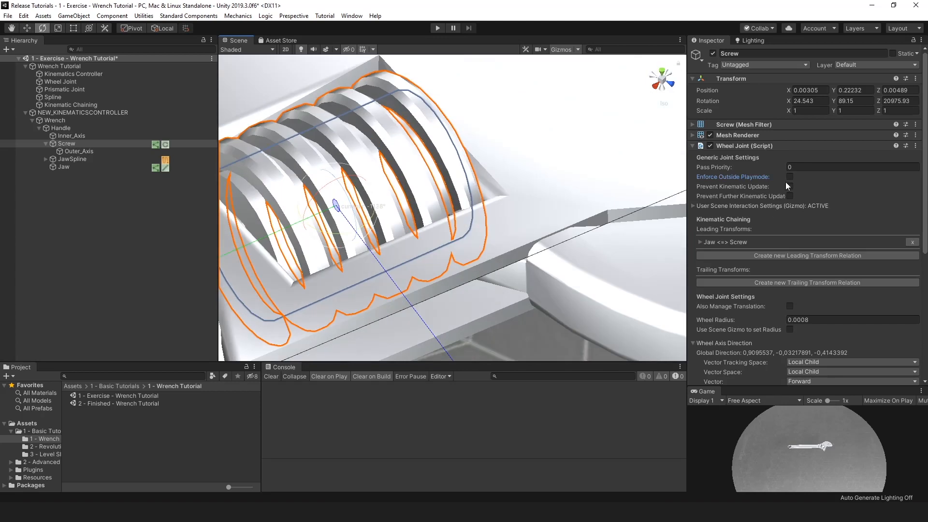
{"action": "right_click_drag", "start_coordinate": [479, 263], "coordinate": [617, 314]}
{"action": "left_click", "coordinate": [617, 314]}
{"action": "scroll", "coordinate": [540, 253], "scroll_direction": "down", "scroll_amount": 10}
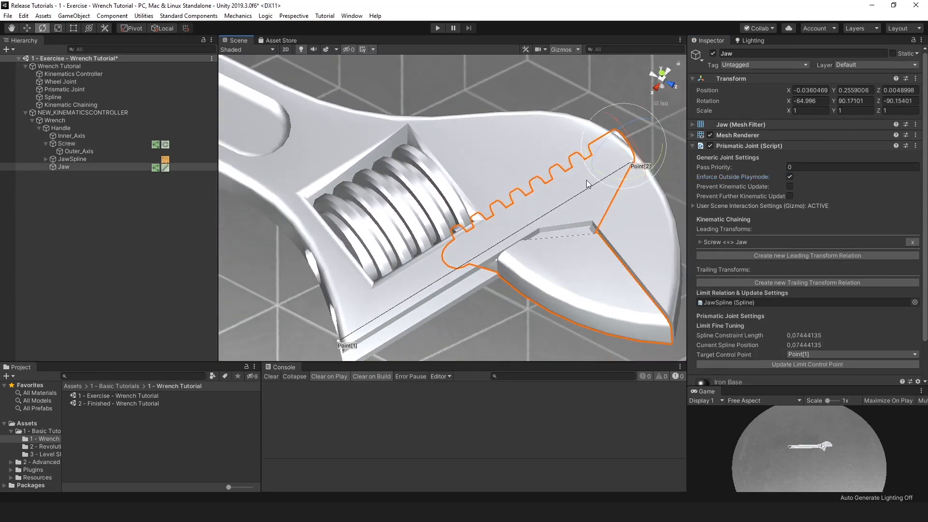
{"action": "key", "text": "w"}
{"action": "left_click_drag", "start_coordinate": [594, 161], "coordinate": [541, 196]}
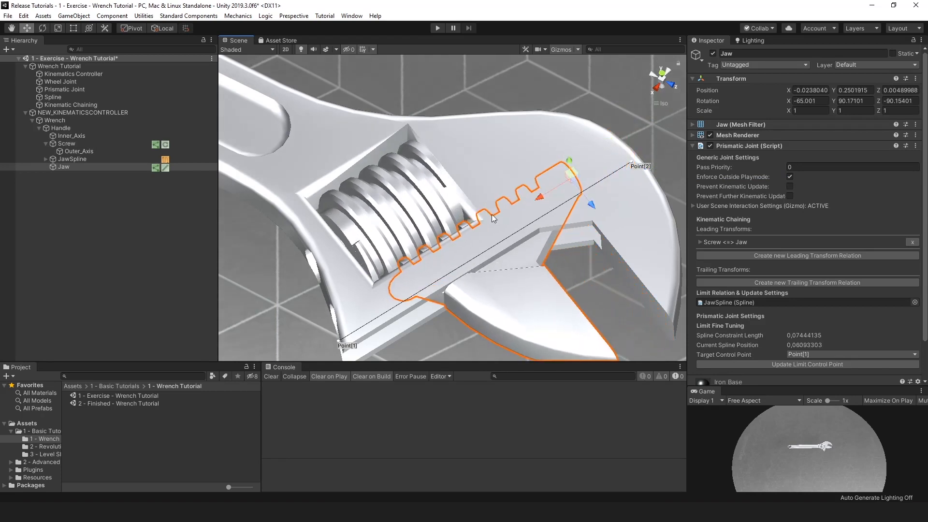
Step: Inspect the engagement between the Screw's thread and the Jaw's teeth from several angles and distances
{"action": "right_click_drag", "start_coordinate": [492, 214], "coordinate": [445, 278]}
{"action": "scroll", "coordinate": [445, 271], "scroll_direction": "up", "scroll_amount": 4}
{"action": "middle_click_drag", "start_coordinate": [446, 239], "coordinate": [451, 205]}
{"action": "right_click_drag", "start_coordinate": [451, 205], "coordinate": [534, 176]}
{"action": "middle_click_drag", "start_coordinate": [521, 187], "coordinate": [389, 262]}
{"action": "scroll", "coordinate": [389, 262], "scroll_direction": "down", "scroll_amount": 5}
{"action": "right_click_drag", "start_coordinate": [521, 243], "coordinate": [547, 171]}
{"action": "scroll", "coordinate": [543, 189], "scroll_direction": "down", "scroll_amount": 4}
{"action": "scroll", "coordinate": [543, 189], "scroll_direction": "down", "scroll_amount": 3}
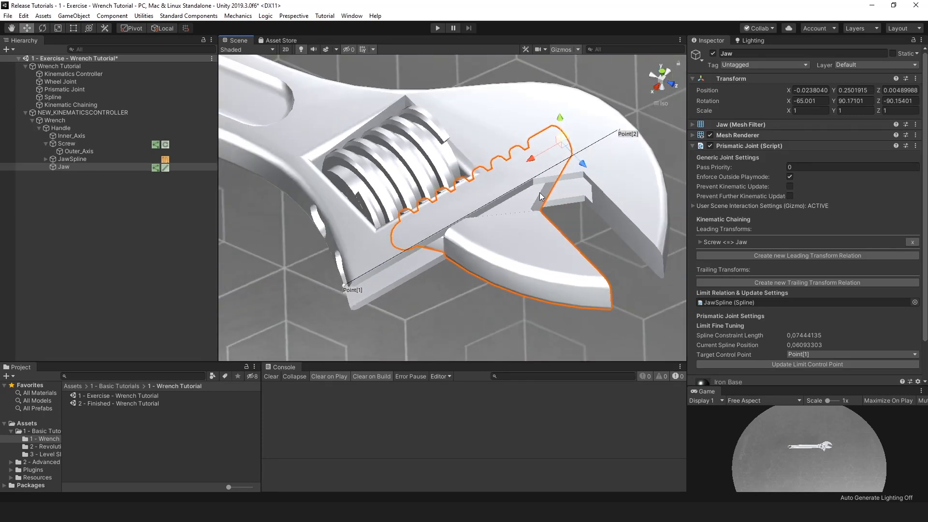
Step: Slide the Jaw along its spline to about X -0.0050, Y 0.2414 and check the tooth alignment up close
{"action": "right_click_drag", "start_coordinate": [551, 199], "coordinate": [472, 289]}
{"action": "right_click_drag", "start_coordinate": [477, 239], "coordinate": [566, 178]}
{"action": "scroll", "coordinate": [536, 207], "scroll_direction": "up", "scroll_amount": 5}
{"action": "middle_click_drag", "start_coordinate": [536, 206], "coordinate": [573, 162]}
{"action": "left_click_drag", "start_coordinate": [604, 97], "coordinate": [520, 197]}
{"action": "scroll", "coordinate": [500, 146], "scroll_direction": "up", "scroll_amount": 9}
{"action": "right_click_drag", "start_coordinate": [526, 129], "coordinate": [483, 223]}
{"action": "mouse_move", "coordinate": [521, 203]}
{"action": "left_mouse_down"}
{"action": "mouse_move", "coordinate": [515, 222]}
{"action": "mouse_move", "coordinate": [520, 207]}
{"action": "left_mouse_up"}
{"action": "scroll", "coordinate": [488, 240], "scroll_direction": "down", "scroll_amount": 8}
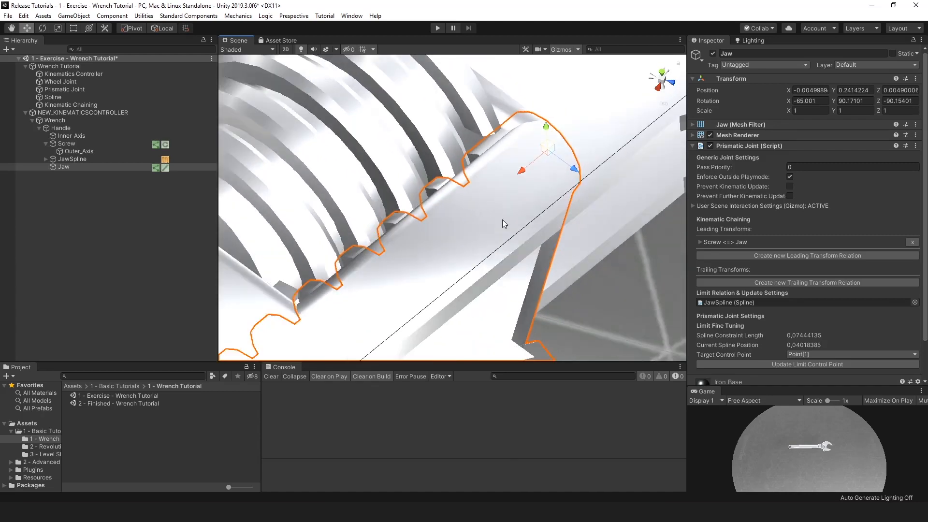
Step: Fine-tune the Jaw along its spline to about X -0.00499, Y 0.24142 so its teeth line up with the Screw's thread
{"action": "right_click_drag", "start_coordinate": [537, 286], "coordinate": [560, 242]}
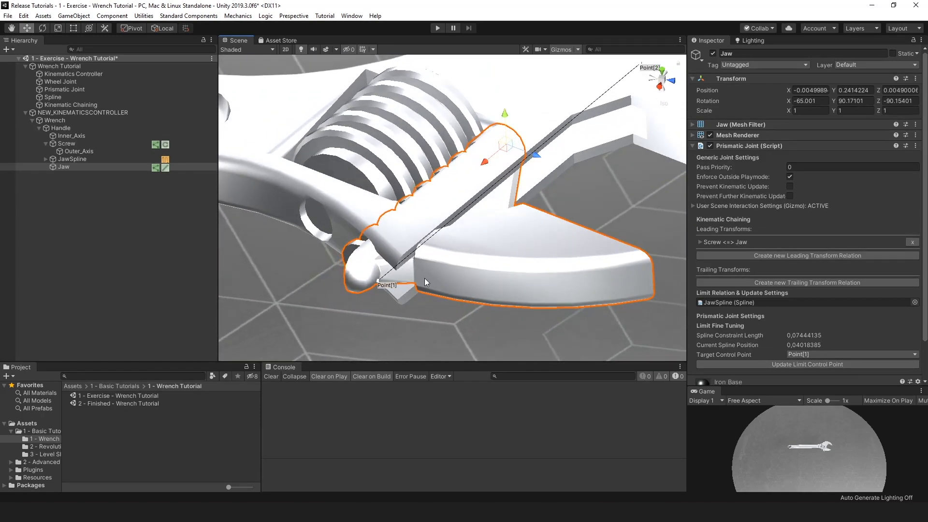
{"action": "right_click_drag", "start_coordinate": [622, 206], "coordinate": [515, 211]}
{"action": "left_click_drag", "start_coordinate": [451, 188], "coordinate": [466, 219]}
{"action": "scroll", "coordinate": [466, 218], "scroll_direction": "up", "scroll_amount": 6}
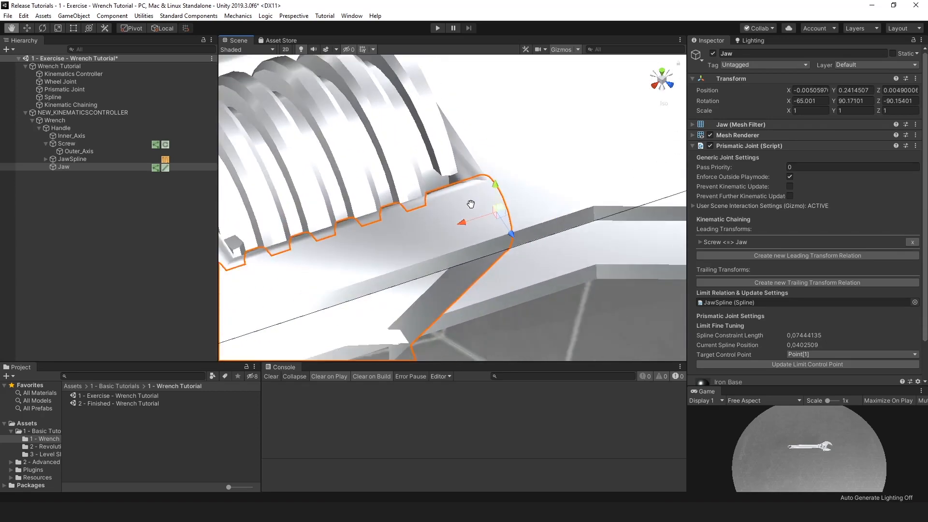
{"action": "scroll", "coordinate": [472, 212], "scroll_direction": "up", "scroll_amount": 5}
{"action": "left_click_drag", "start_coordinate": [475, 242], "coordinate": [460, 259]}
{"action": "scroll", "coordinate": [459, 259], "scroll_direction": "down", "scroll_amount": 4}
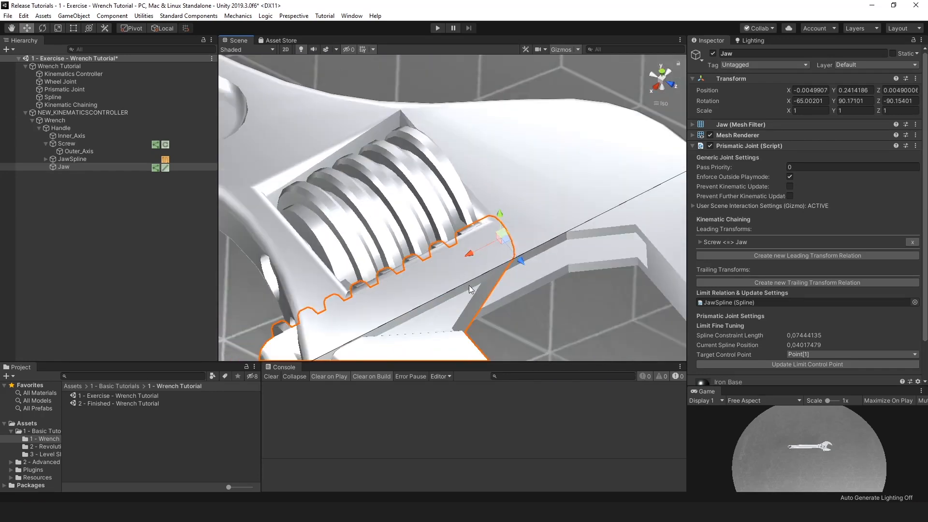
Step: Update the Jaw's Prismatic Joint limit at control point Point[1] to the Jaw's current position
{"action": "middle_click_drag", "start_coordinate": [469, 285], "coordinate": [453, 187]}
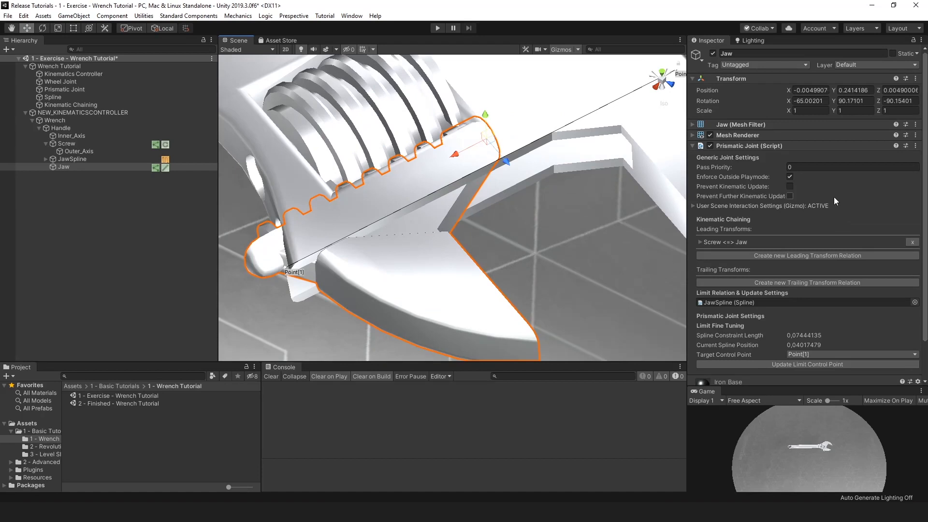
{"action": "scroll", "coordinate": [834, 196], "scroll_direction": "down", "scroll_amount": 3}
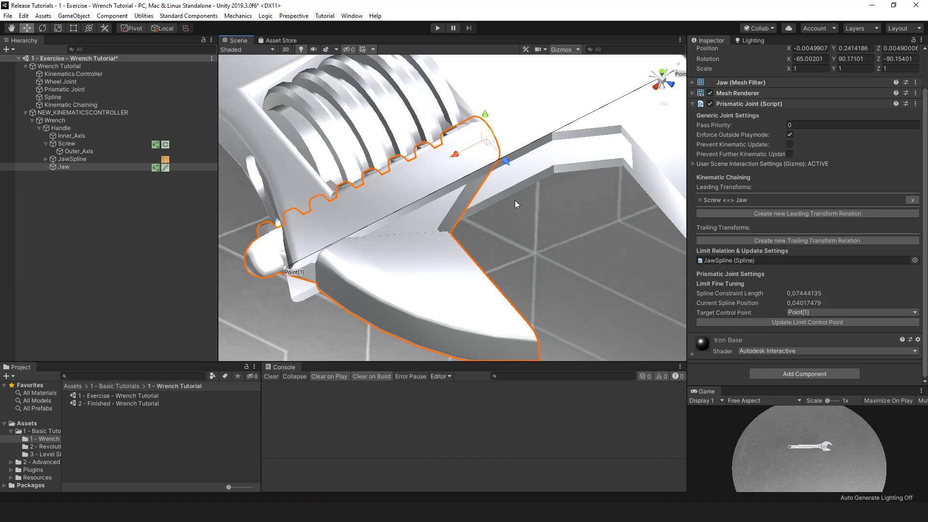
{"action": "middle_click_drag", "start_coordinate": [470, 84], "coordinate": [461, 114]}
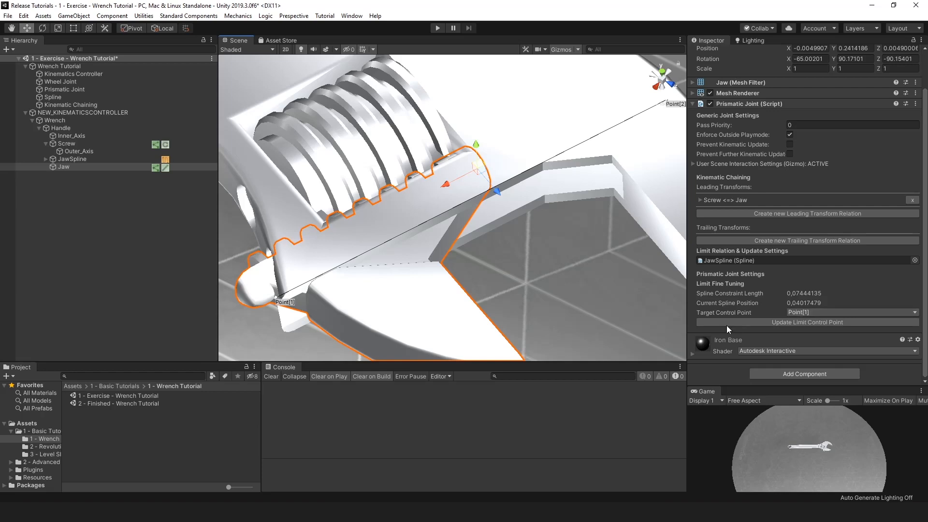
{"action": "left_click", "coordinate": [855, 324]}
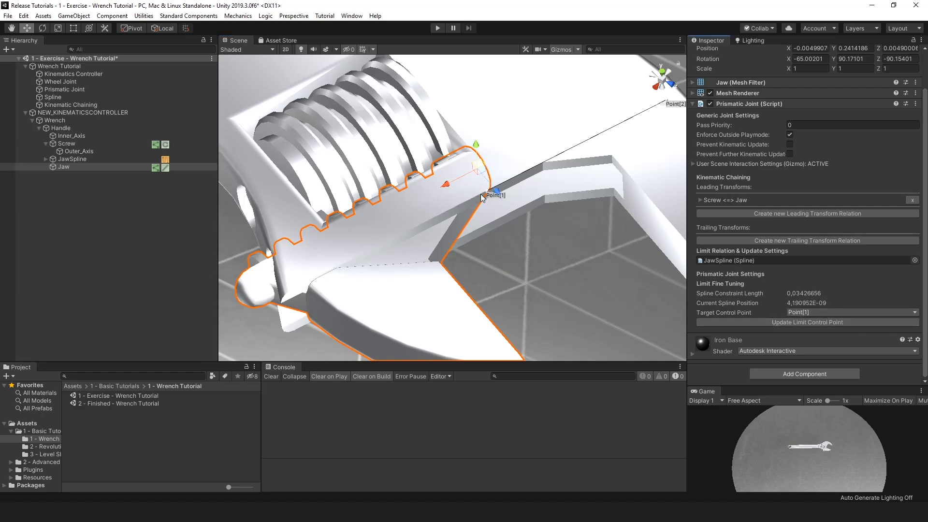
Step: Slide the Jaw along the shortened spline to about X -0.0125, Y 0.2449 to test the new Point[1] limit
{"action": "left_click_drag", "start_coordinate": [452, 189], "coordinate": [546, 252]}
{"action": "scroll", "coordinate": [517, 199], "scroll_direction": "down", "scroll_amount": 6}
{"action": "left_click_drag", "start_coordinate": [430, 229], "coordinate": [436, 260]}
{"action": "right_click_drag", "start_coordinate": [436, 260], "coordinate": [478, 268]}
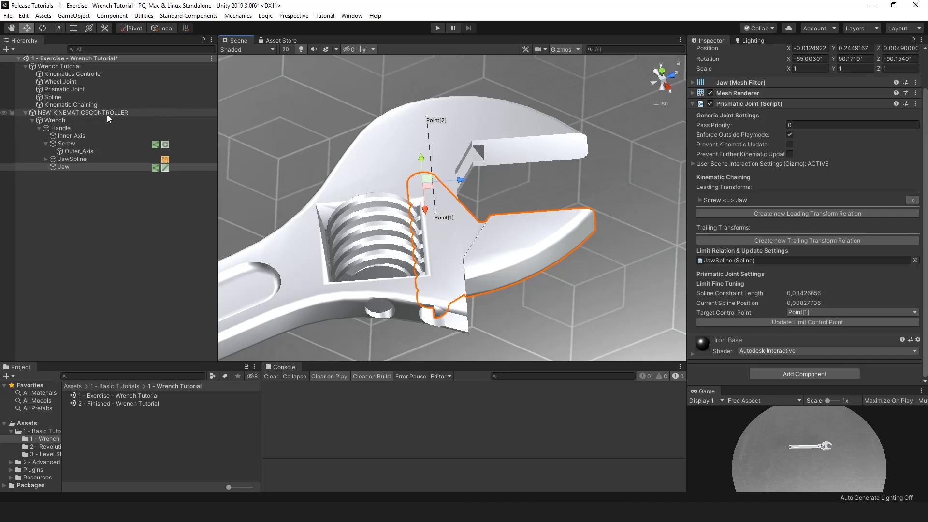
Step: Examine the rigged wrench from several angles, from the Screw and Jaw engagement out to the whole tool
{"action": "right_click_drag", "start_coordinate": [374, 222], "coordinate": [431, 259]}
{"action": "middle_click_drag", "start_coordinate": [496, 269], "coordinate": [427, 213]}
{"action": "right_click_drag", "start_coordinate": [457, 277], "coordinate": [468, 228]}
{"action": "scroll", "coordinate": [446, 231], "scroll_direction": "down", "scroll_amount": 12}
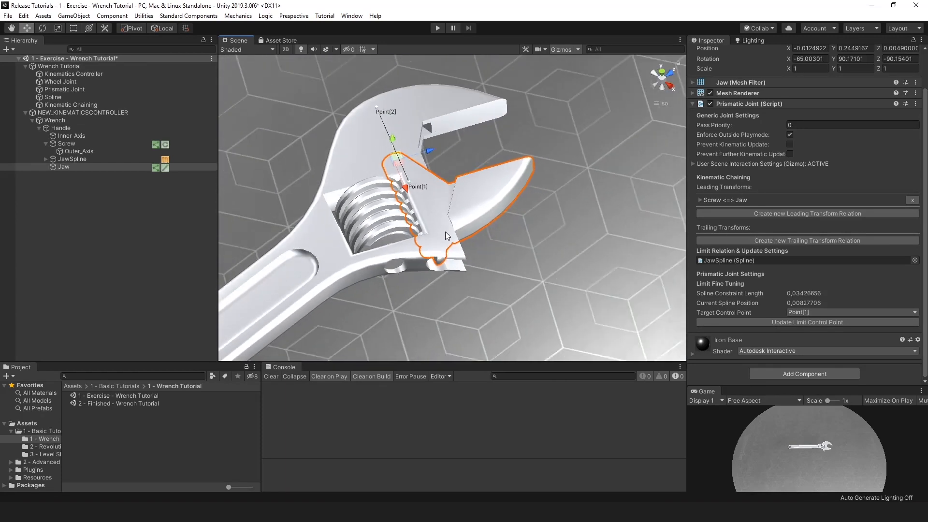
{"action": "right_click_drag", "start_coordinate": [532, 281], "coordinate": [470, 268]}
{"action": "middle_click_drag", "start_coordinate": [470, 268], "coordinate": [628, 260]}
{"action": "scroll", "coordinate": [628, 260], "scroll_direction": "down", "scroll_amount": 6}
{"action": "right_click_drag", "start_coordinate": [592, 279], "coordinate": [574, 269]}
{"action": "middle_click_drag", "start_coordinate": [574, 269], "coordinate": [568, 273]}
Step: Clear the Jaw selection and select the NEW_KINEMATICSCONTROLLER object to show its Kinematics Controller settings
{"action": "left_click", "coordinate": [110, 269]}
{"action": "middle_click_drag", "start_coordinate": [395, 272], "coordinate": [425, 263]}
{"action": "left_click", "coordinate": [144, 229]}
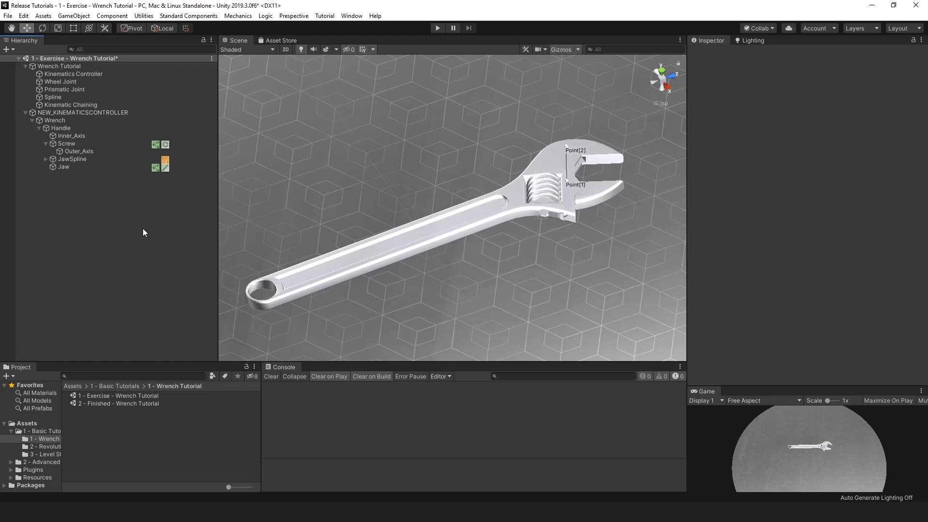
{"action": "left_click", "coordinate": [96, 111]}
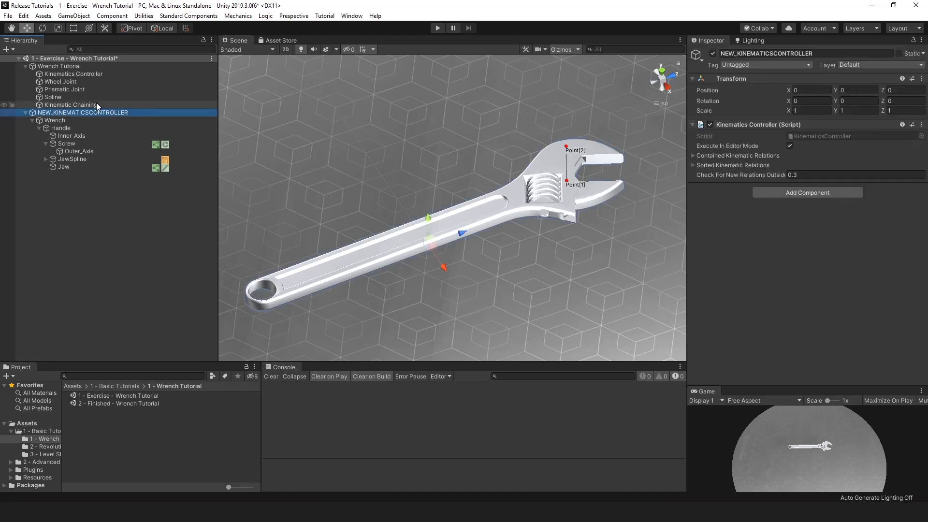